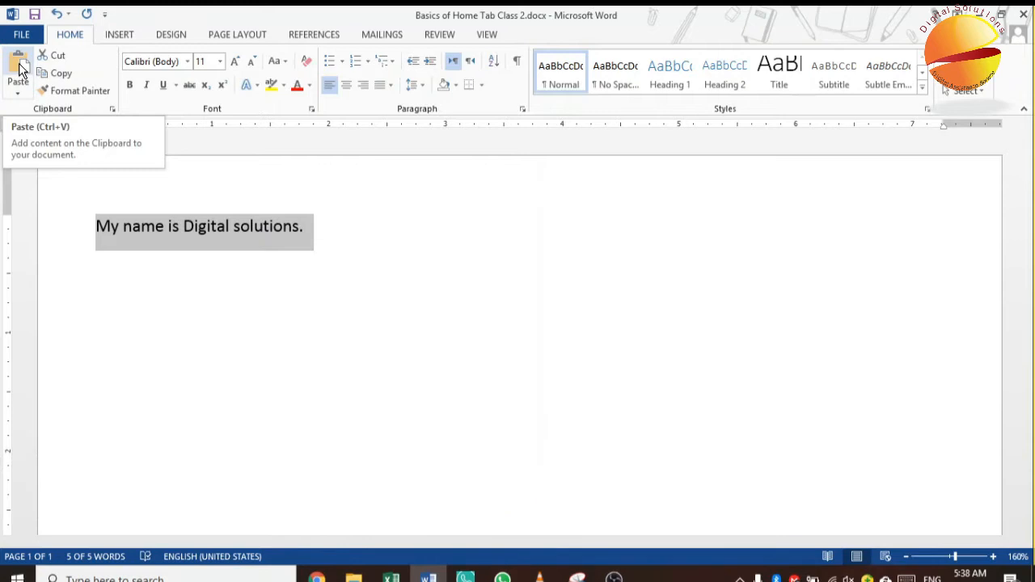
Paste the copied sentence over the selected text as a Picture (Enhanced Metafile) using Paste Special
left_click(20, 99)
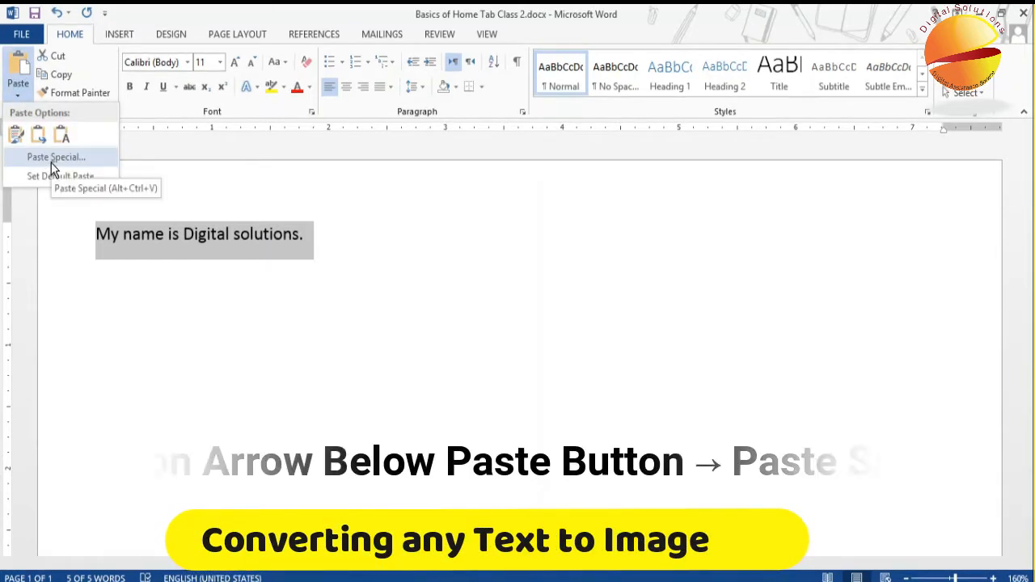
left_click(52, 162)
left_click(481, 255)
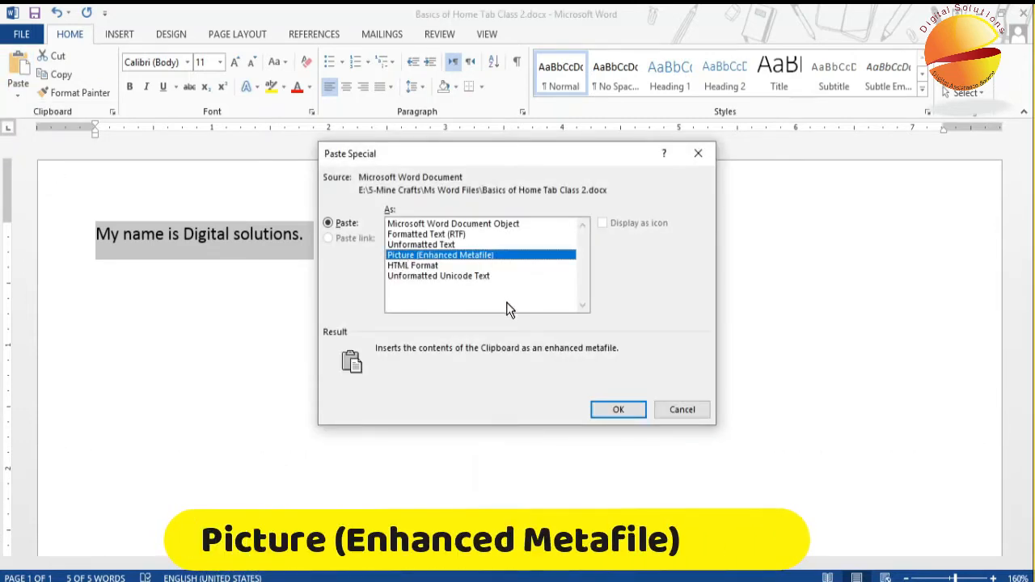
left_click(609, 413)
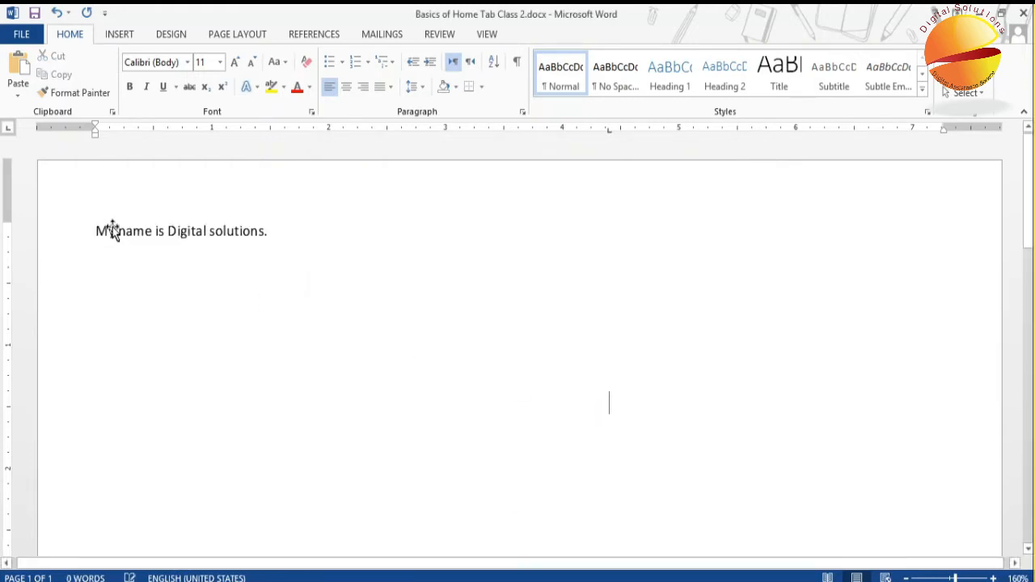
left_click(134, 229)
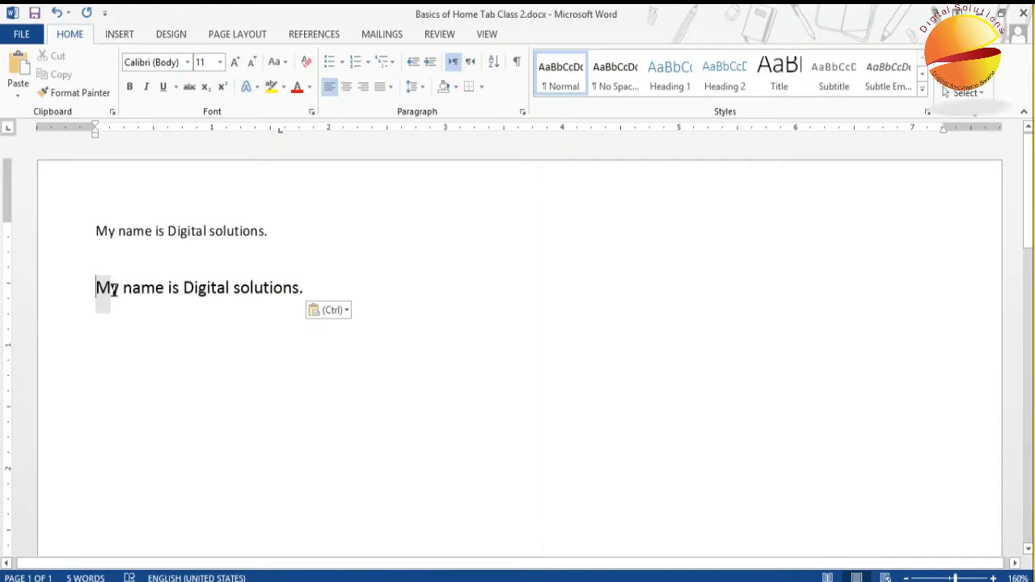
Format the word "name" in the second sentence with the Andes Bold font at size 48
left_click_drag(114, 291, 142, 291)
left_click(154, 289)
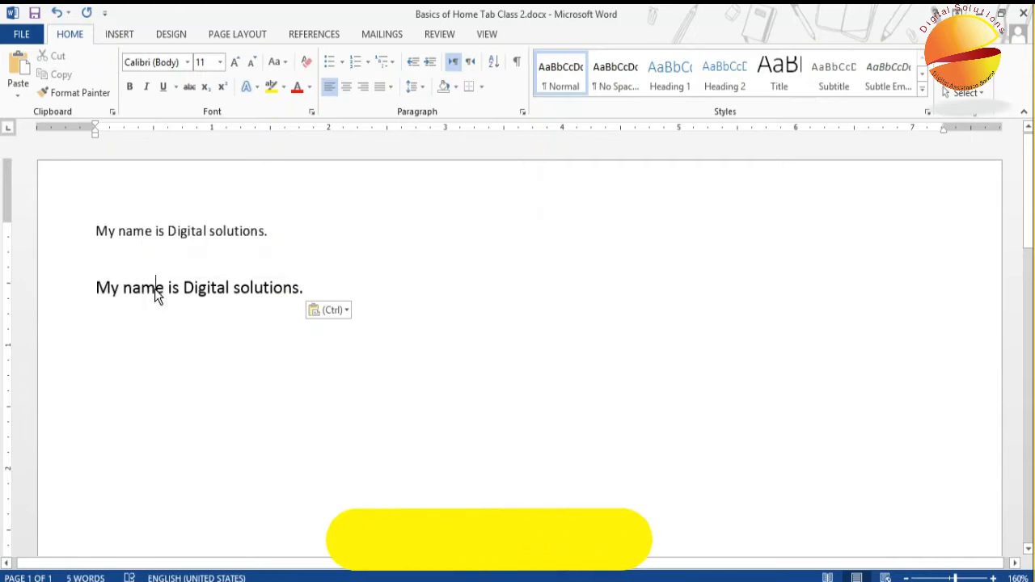
left_click(188, 65)
scroll(206, 217, "down", 2)
scroll(204, 219, "down", 6)
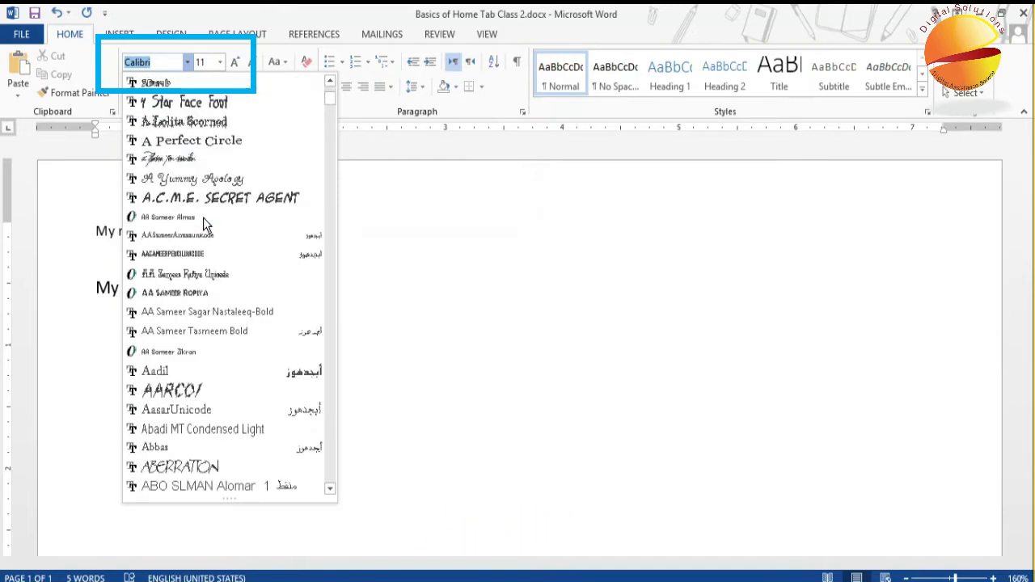
scroll(203, 218, "down", 2)
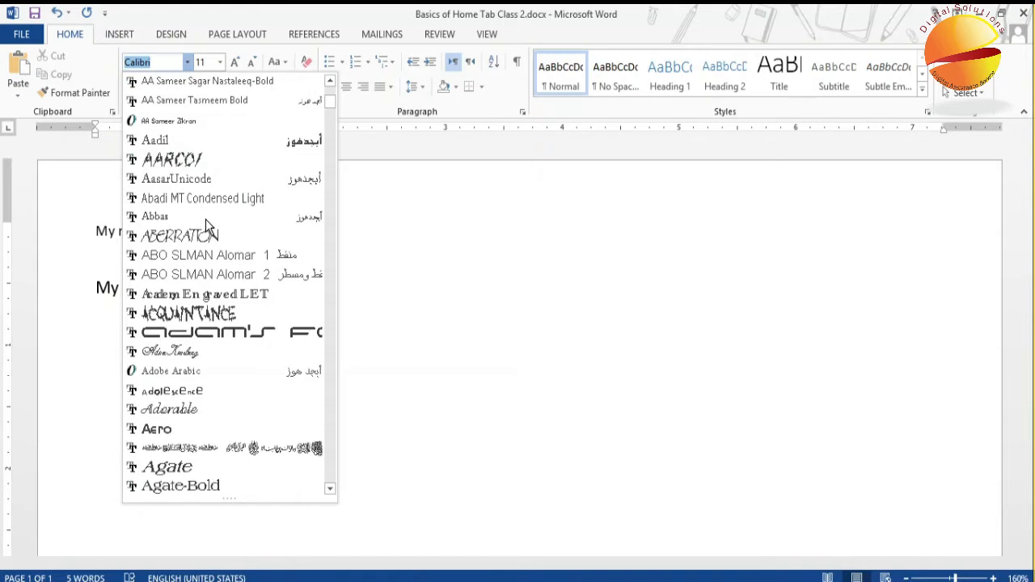
scroll(206, 219, "down", 15)
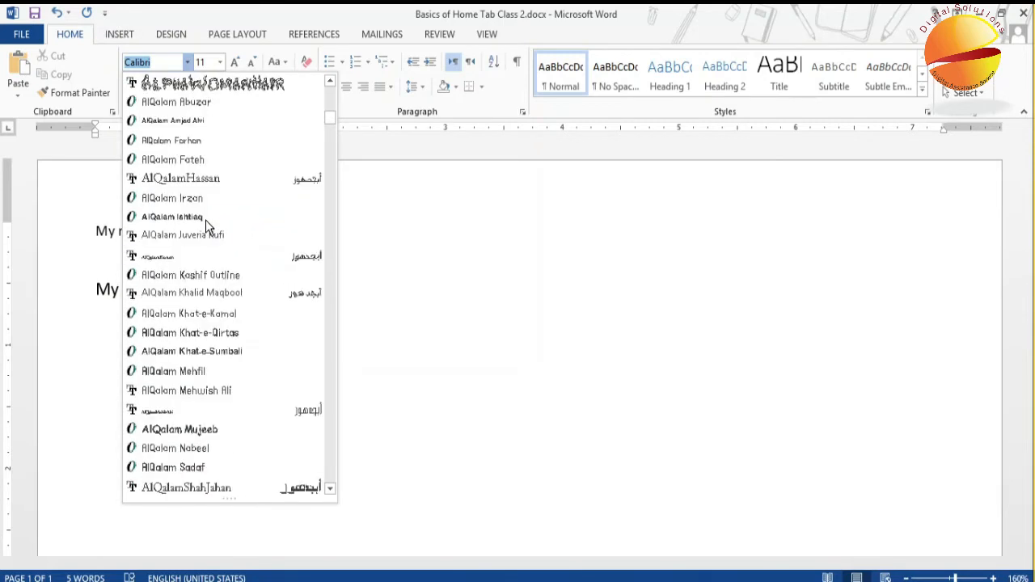
scroll(210, 222, "down", 12)
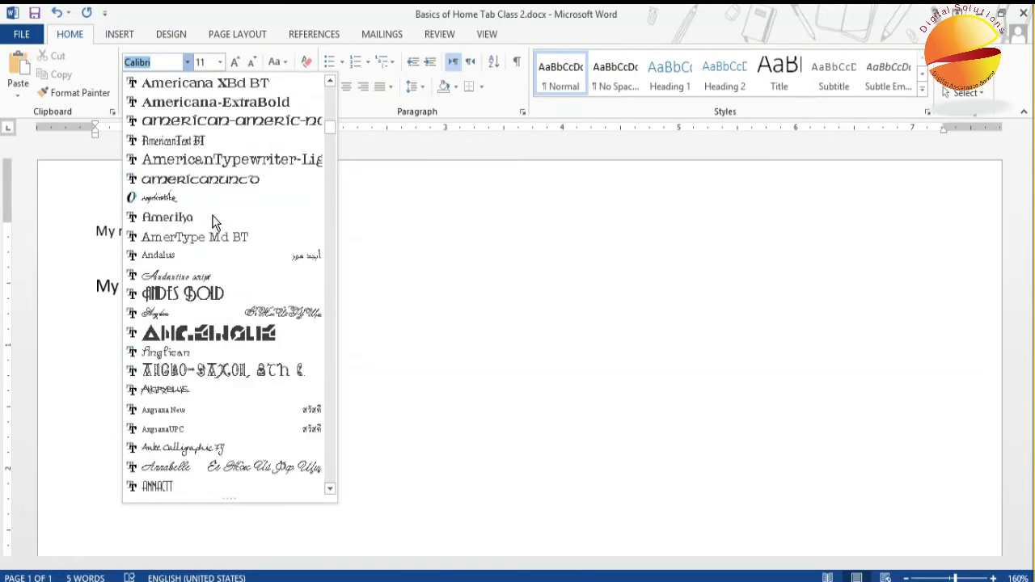
scroll(212, 225, "down", 2)
scroll(208, 243, "up", 1)
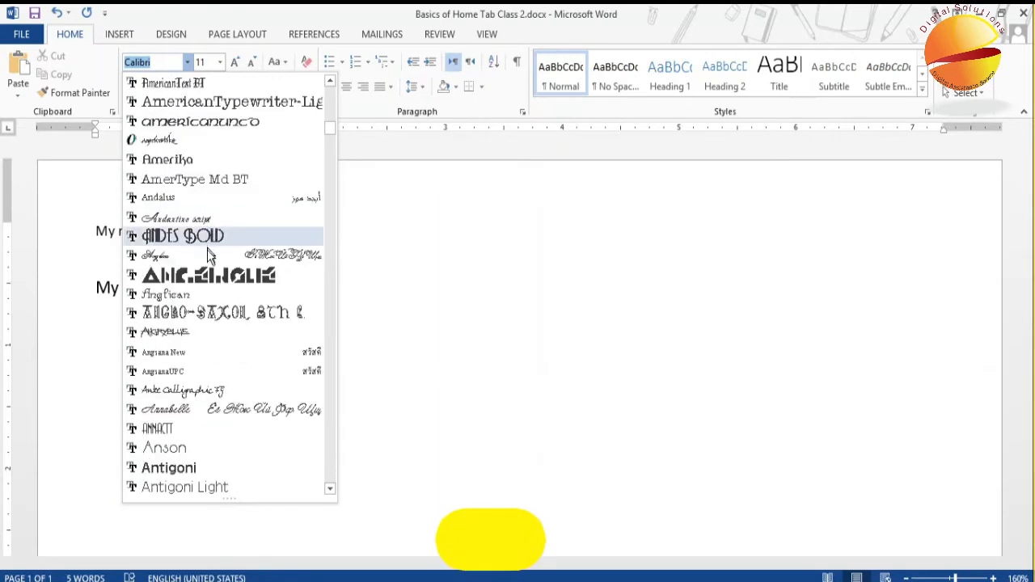
left_click(207, 242)
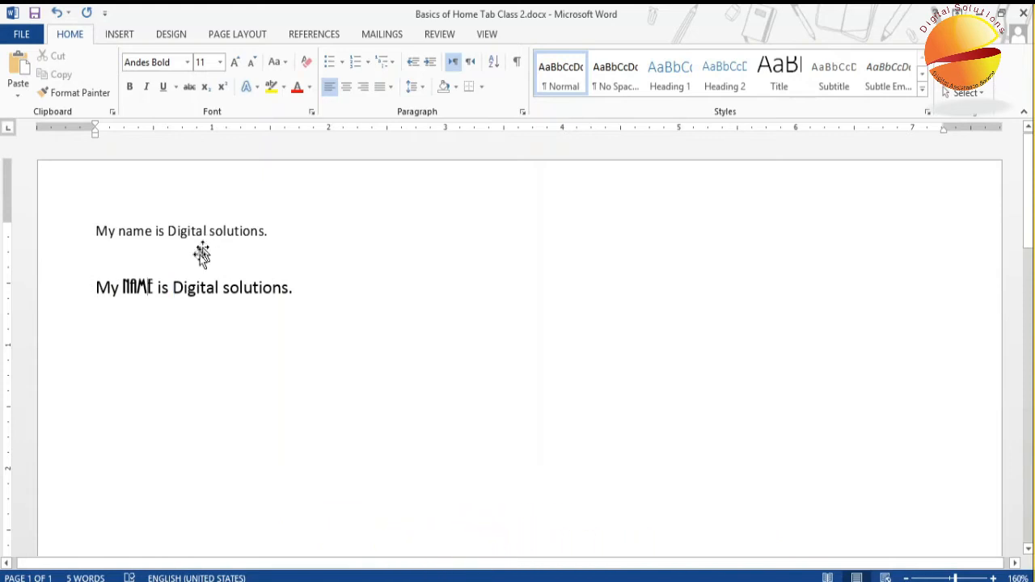
left_click(220, 62)
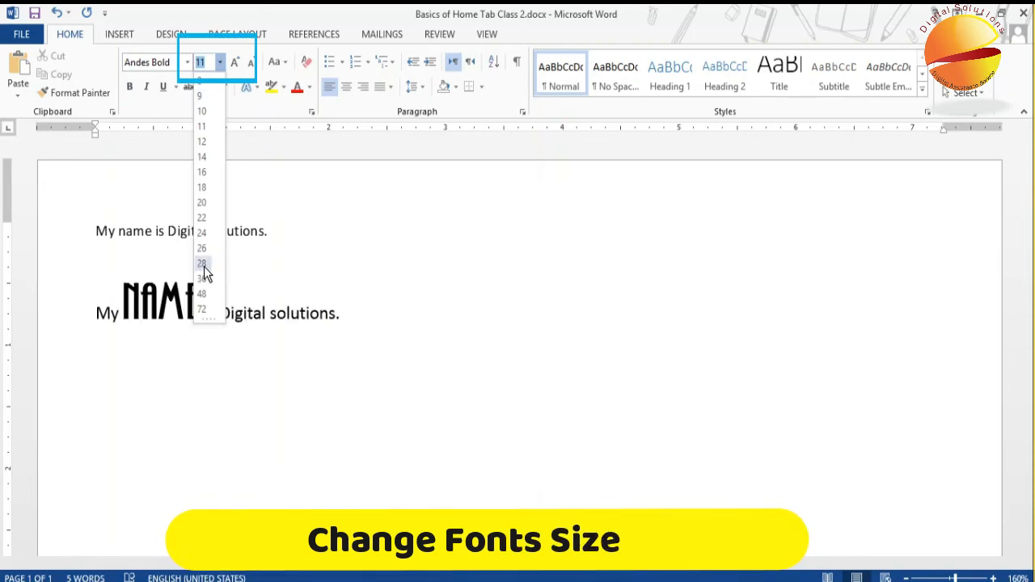
left_click(206, 293)
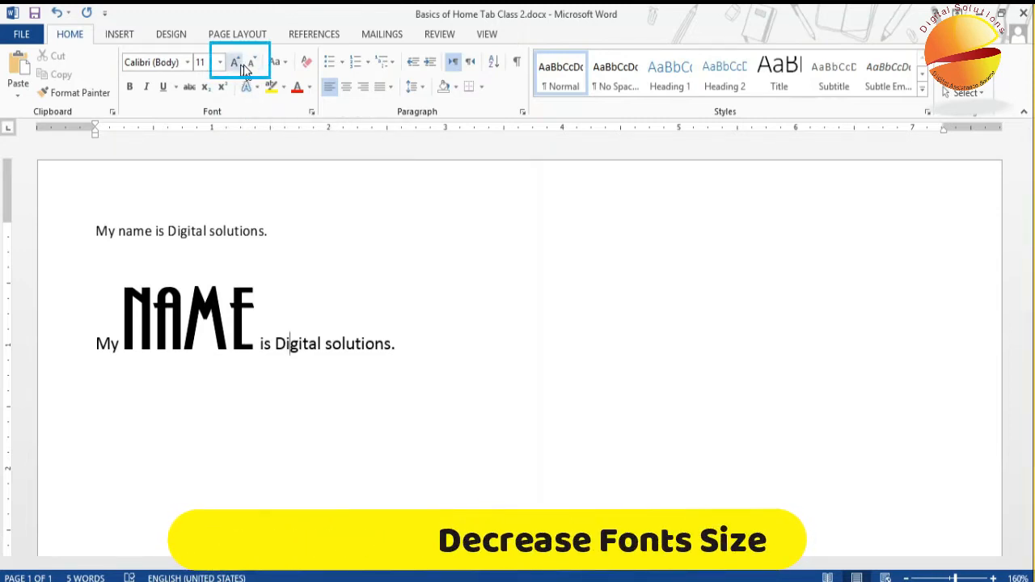
Apply Capitalize Each Word to "Digital" in the second sentence and make that word bold
left_click(288, 64)
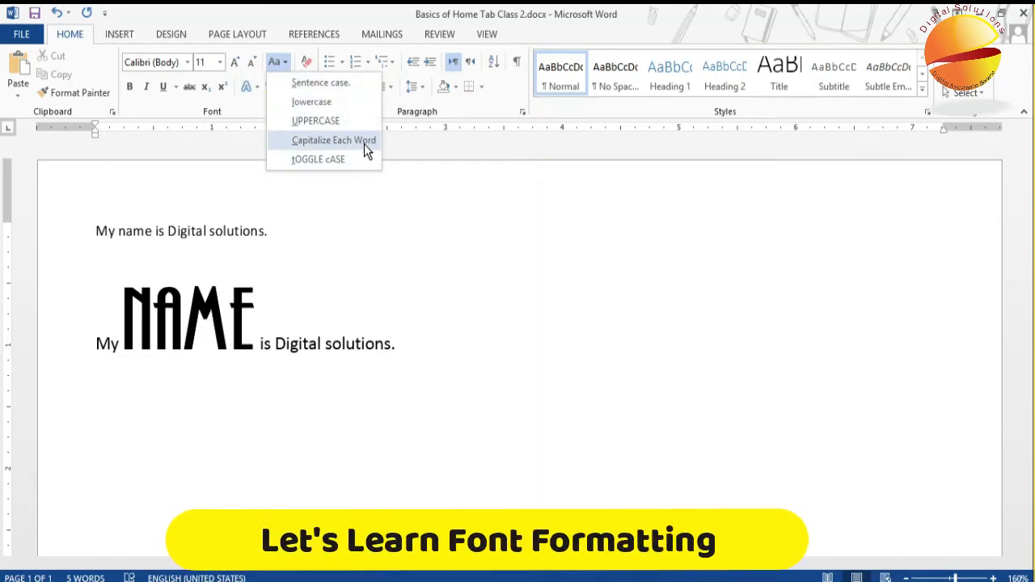
left_click(363, 142)
left_click_drag(275, 344, 331, 344)
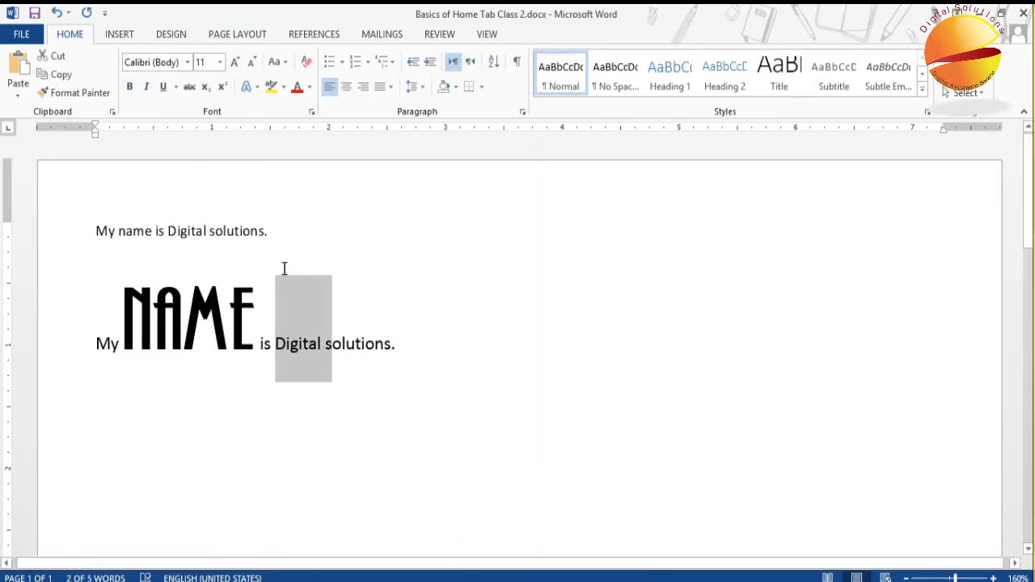
left_click(293, 345)
left_click_drag(275, 344, 321, 347)
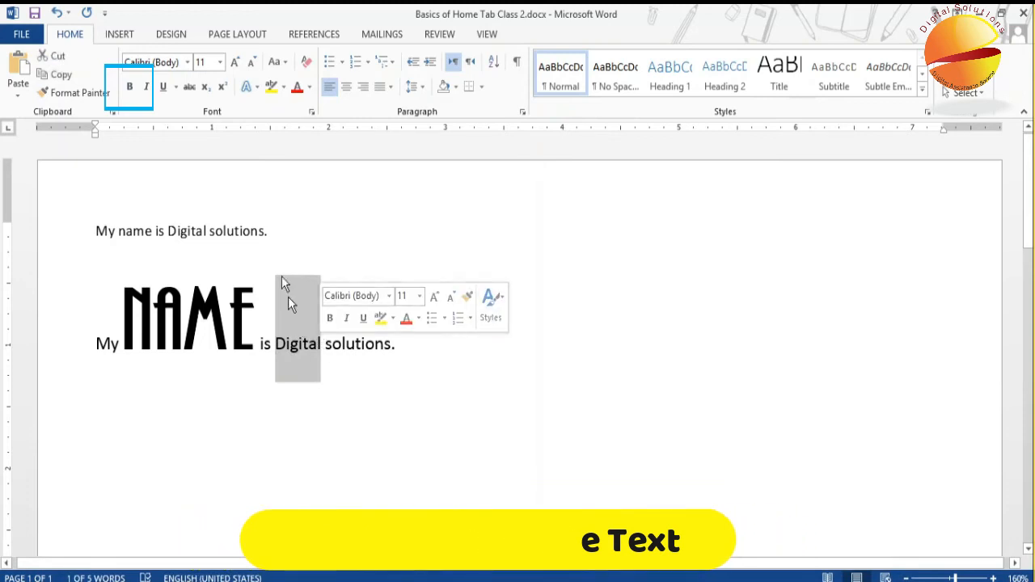
left_click(131, 89)
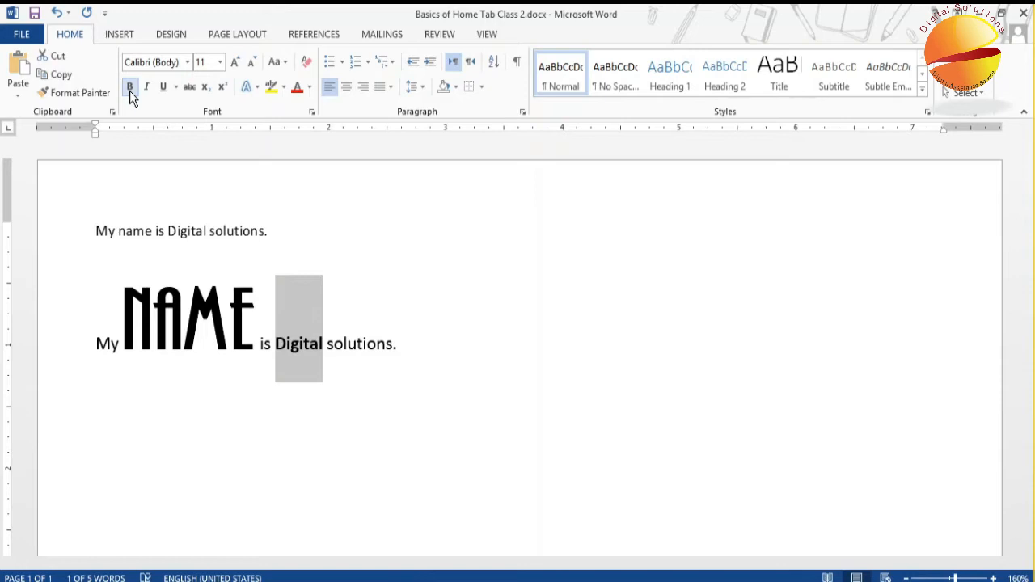
Italicize the word "solutions" in the second sentence and give it a single underline
left_click(333, 353)
mouse_move(329, 344)
left_mouse_down()
mouse_move(410, 354)
mouse_move(346, 341)
left_mouse_up()
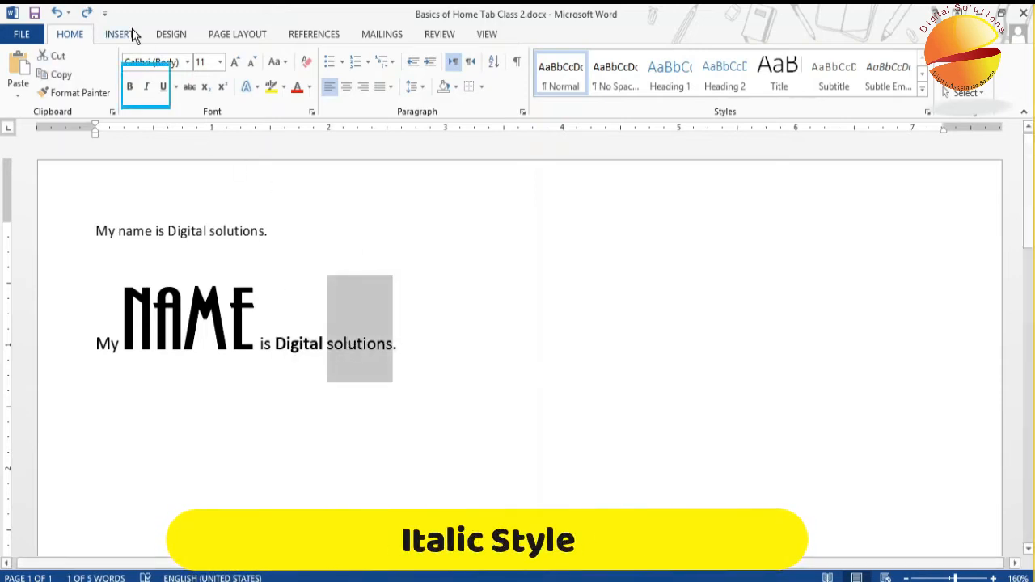
left_click(145, 87)
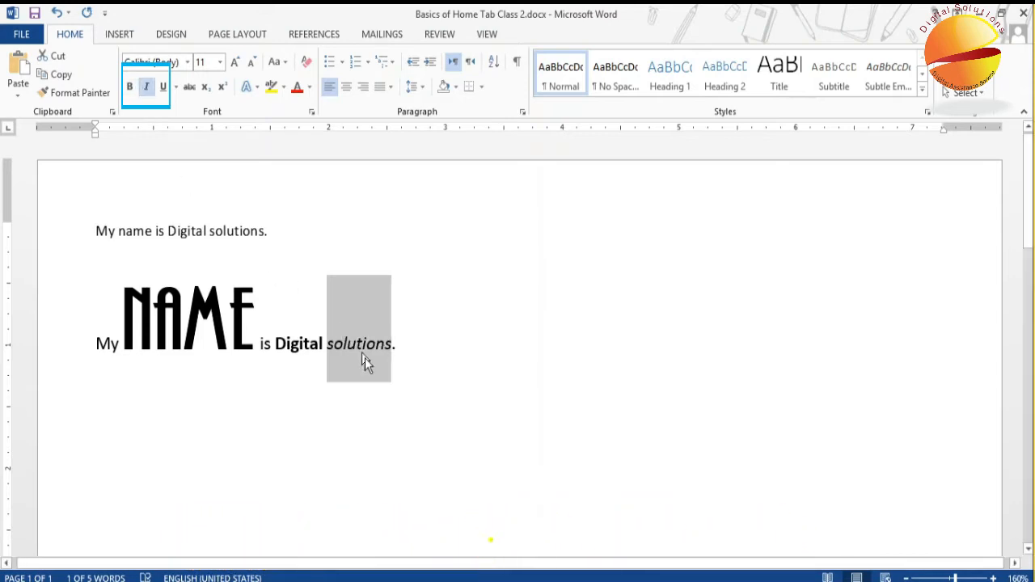
left_click(165, 88)
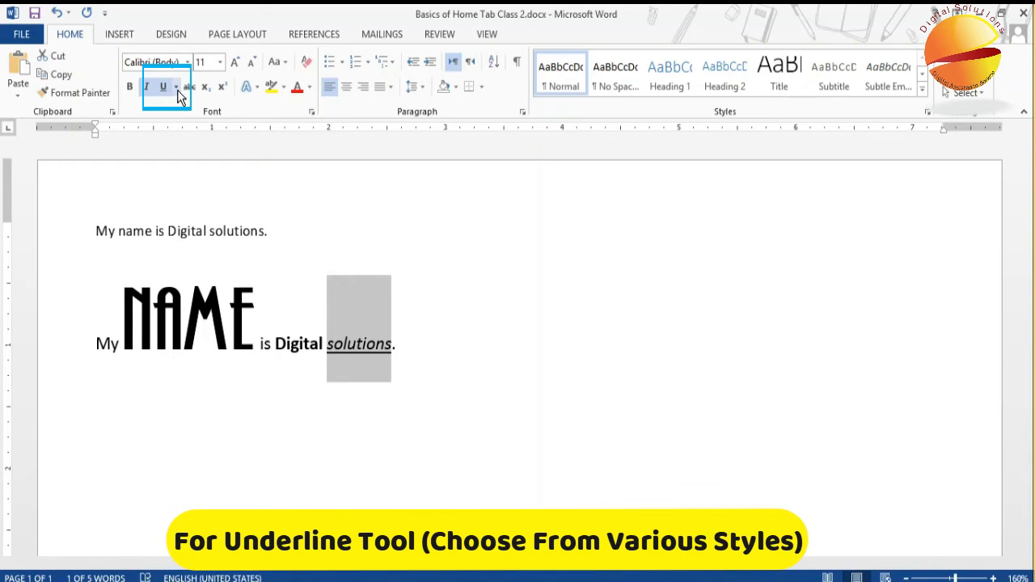
left_click(177, 90)
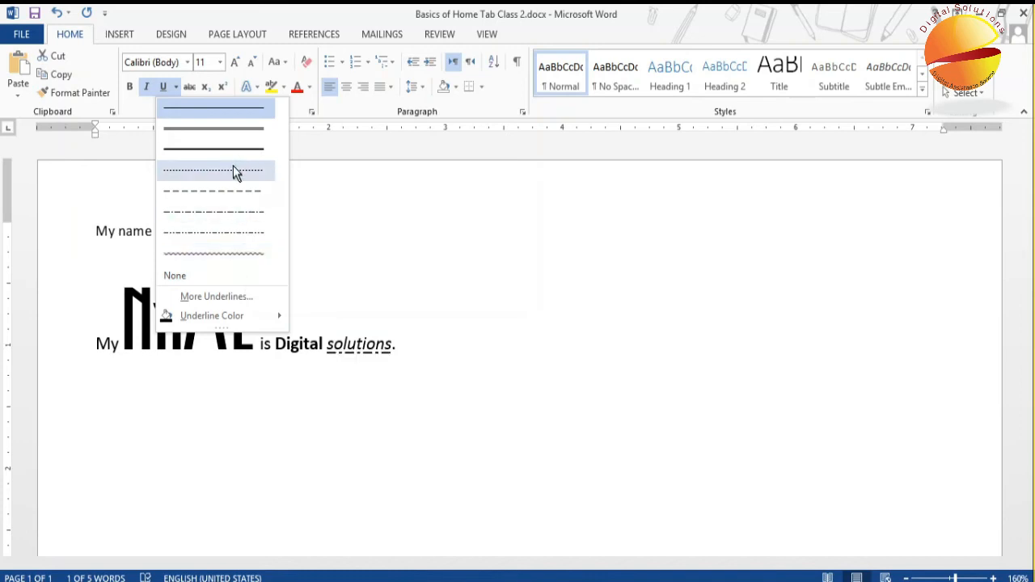
left_click(458, 339)
left_click(457, 341)
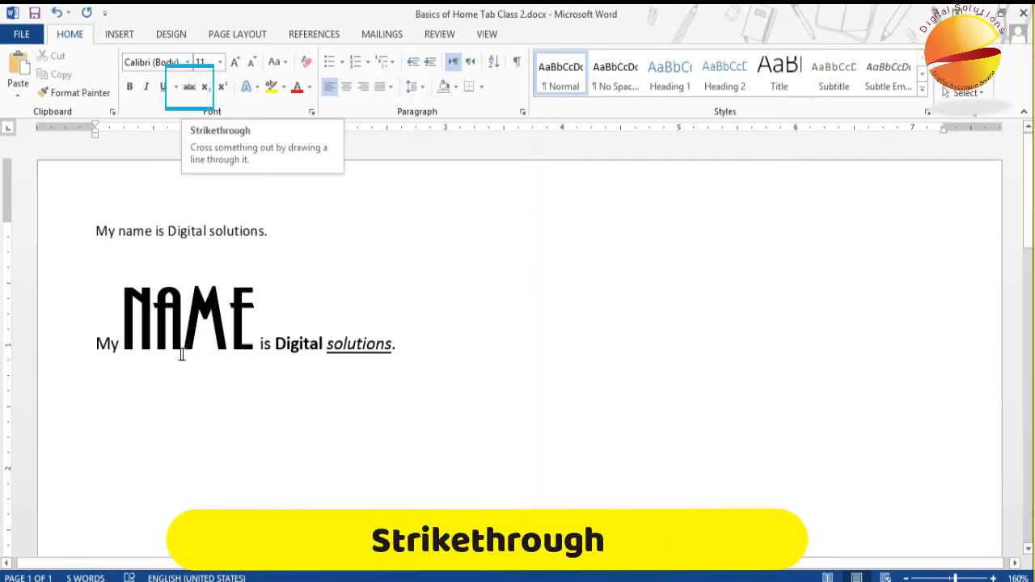
Apply strikethrough to the large word "NAME" in the second sentence
left_click_drag(123, 340, 255, 329)
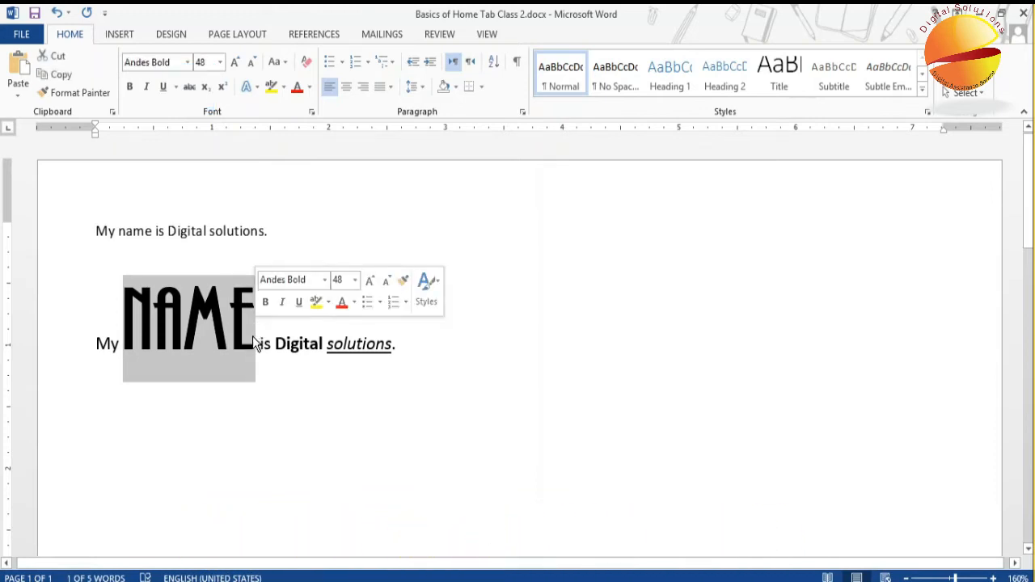
left_click(192, 88)
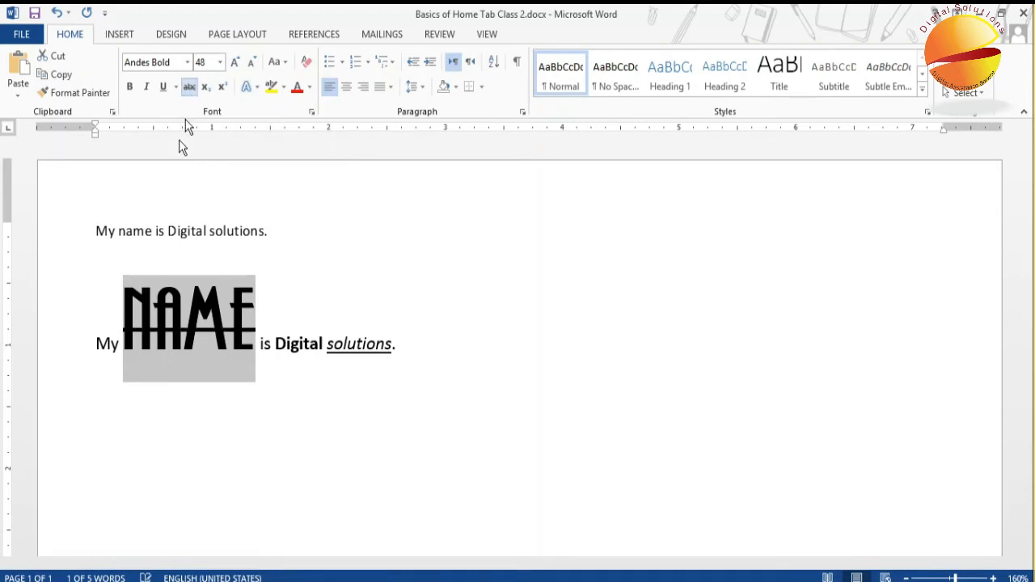
left_click(227, 414)
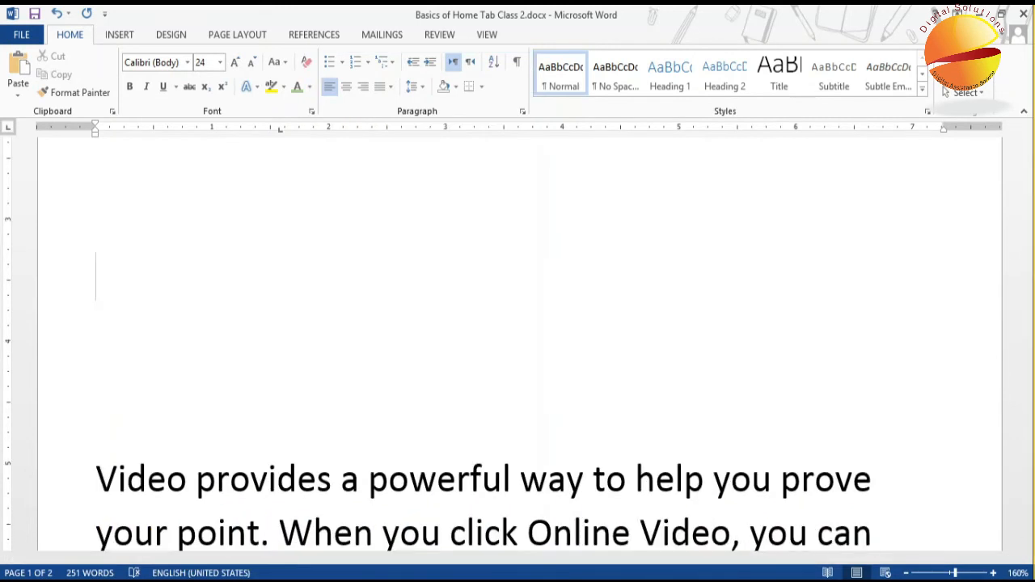
Enter "Quality", "Commitment" and "Devoted" on separate lines above the paragraph starting with "Video provides"
type("Quality")
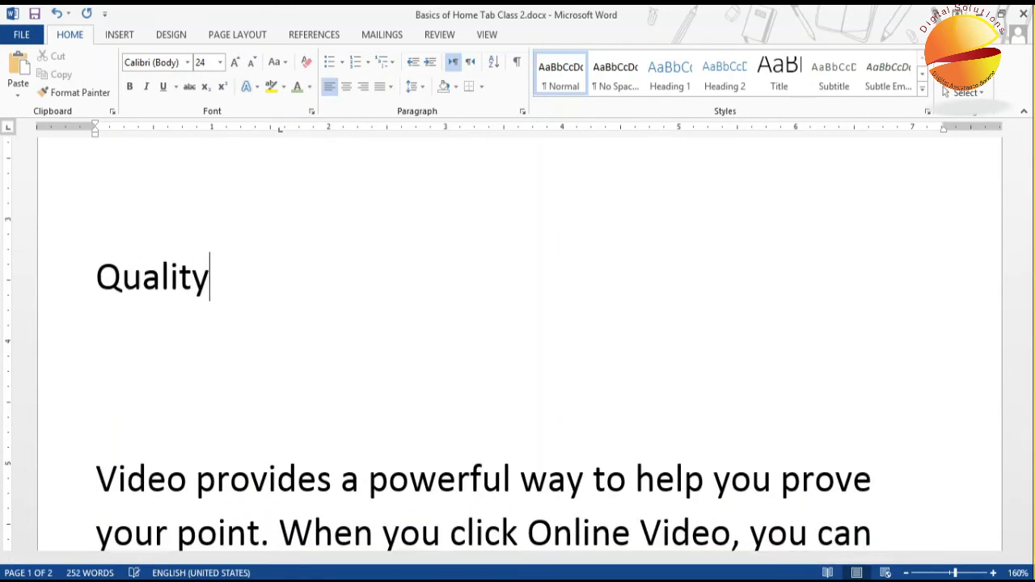
key("Return")
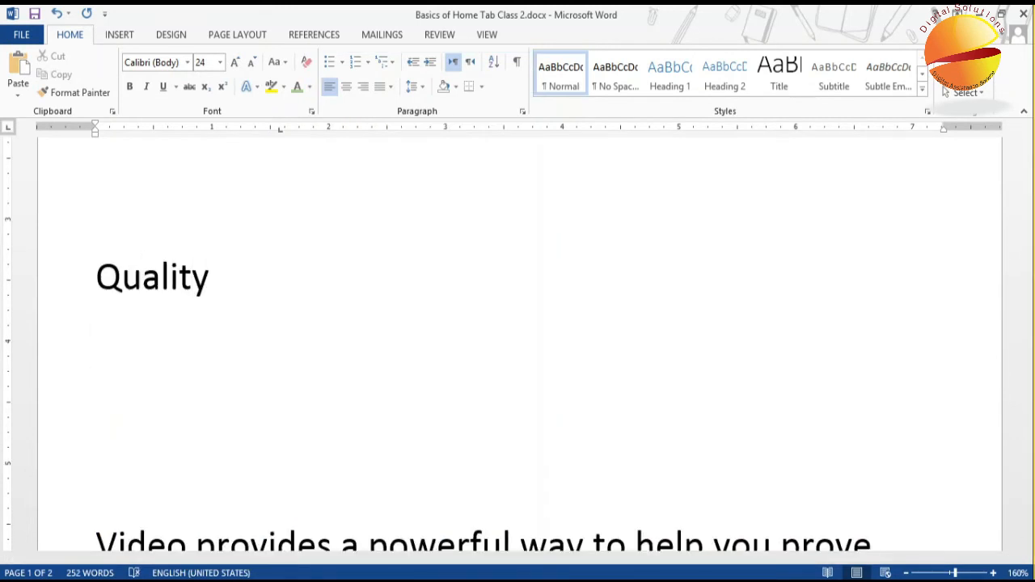
type("Committment")
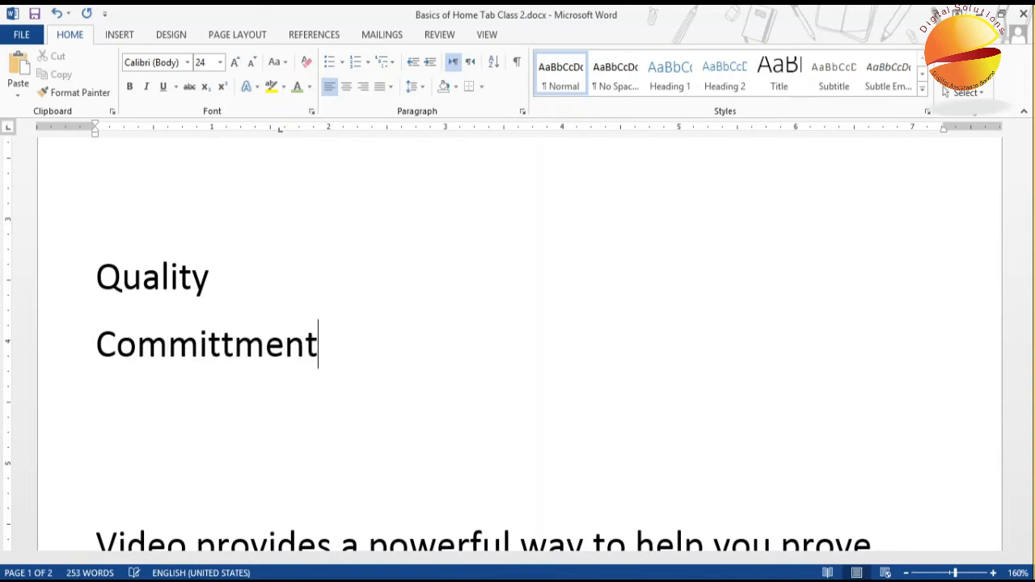
key("Return")
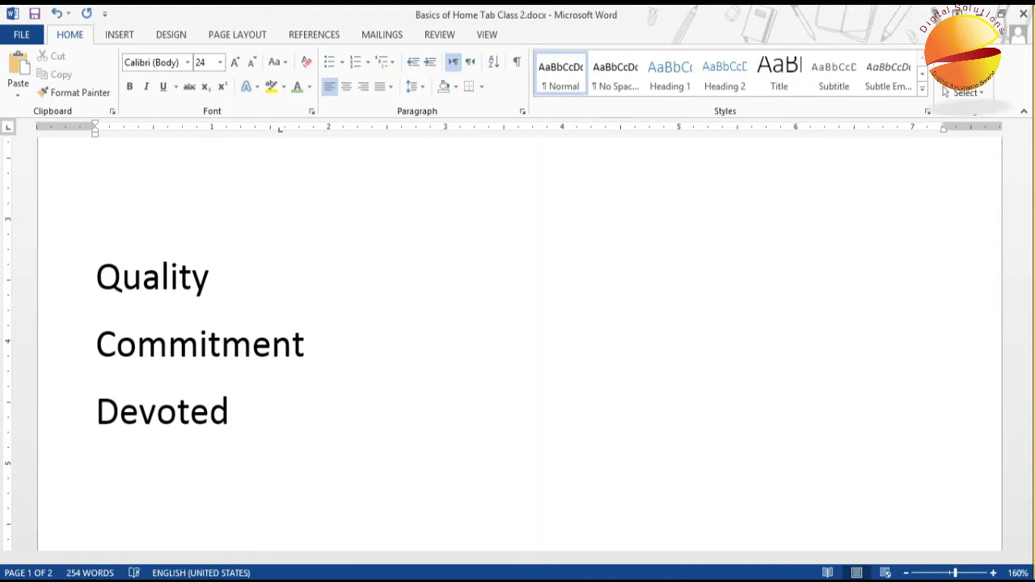
Apply the check-mark bullet from the Bullet Library to the "Quality" line
key("Up")
key("Up")
key("Up")
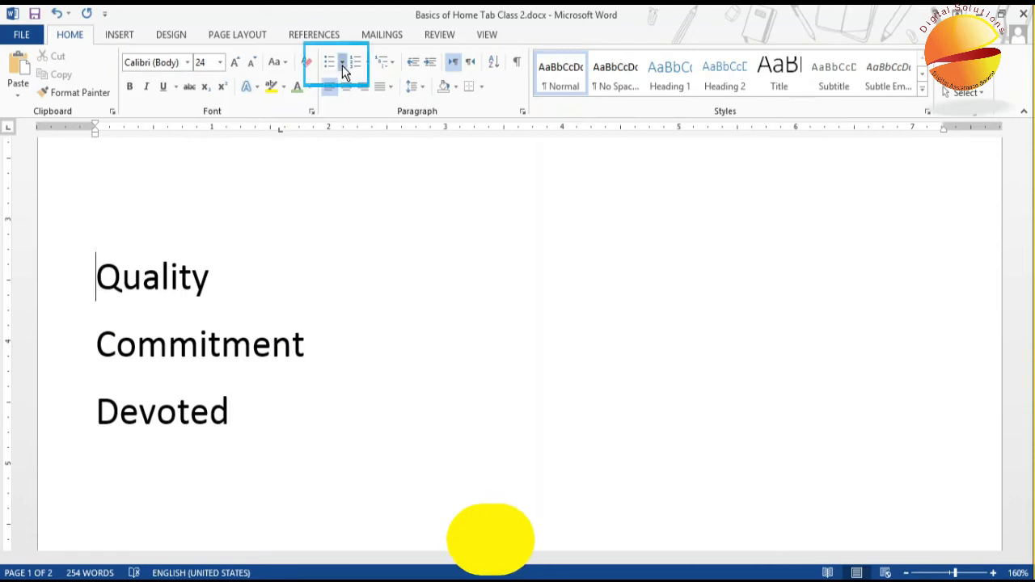
left_click(342, 63)
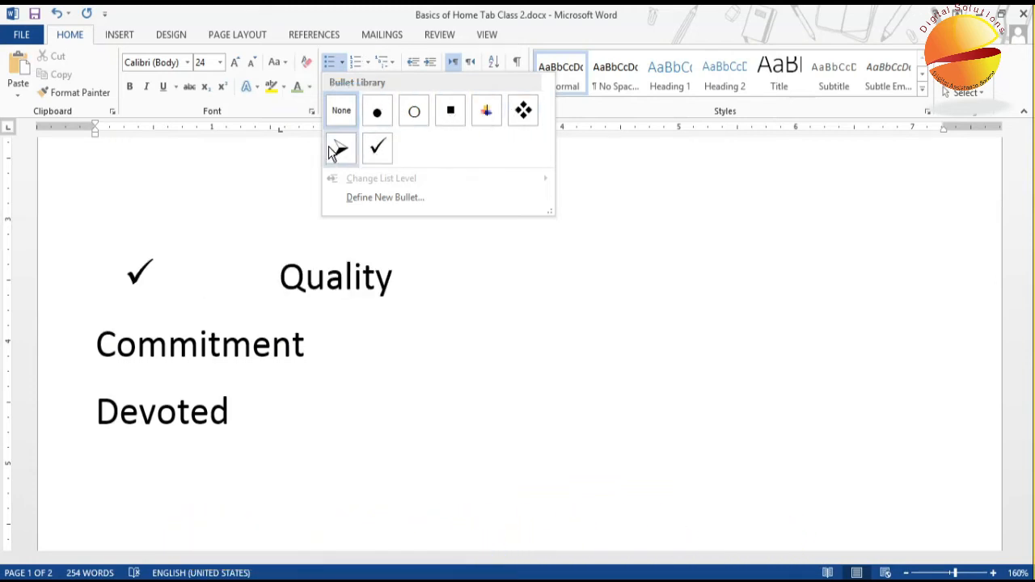
left_click(371, 156)
Try applying the check-mark bullet directly to the "Commitment" line, then remove it again
scroll(120, 197, "down", 2)
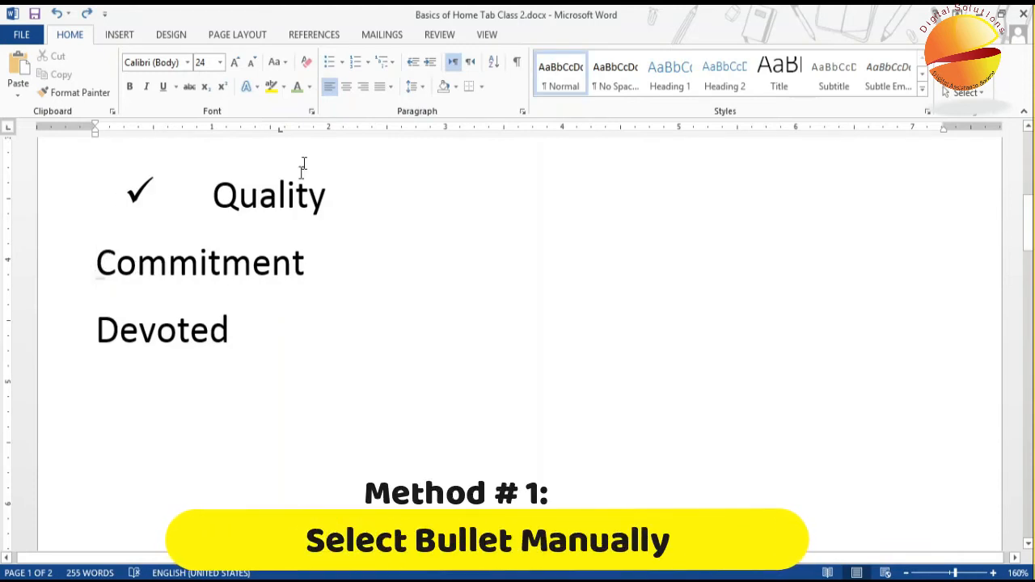
left_click(327, 65)
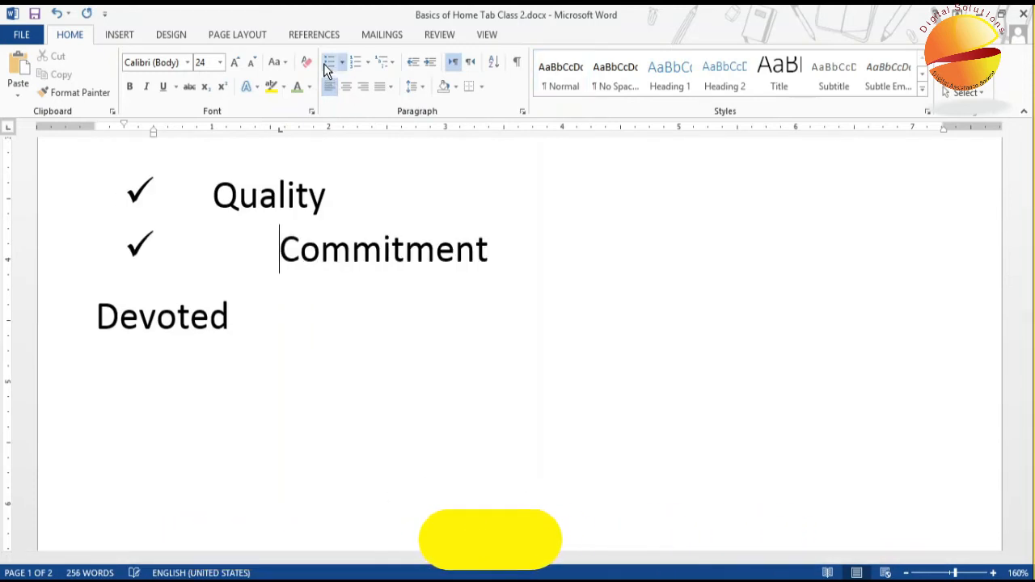
left_click(324, 63)
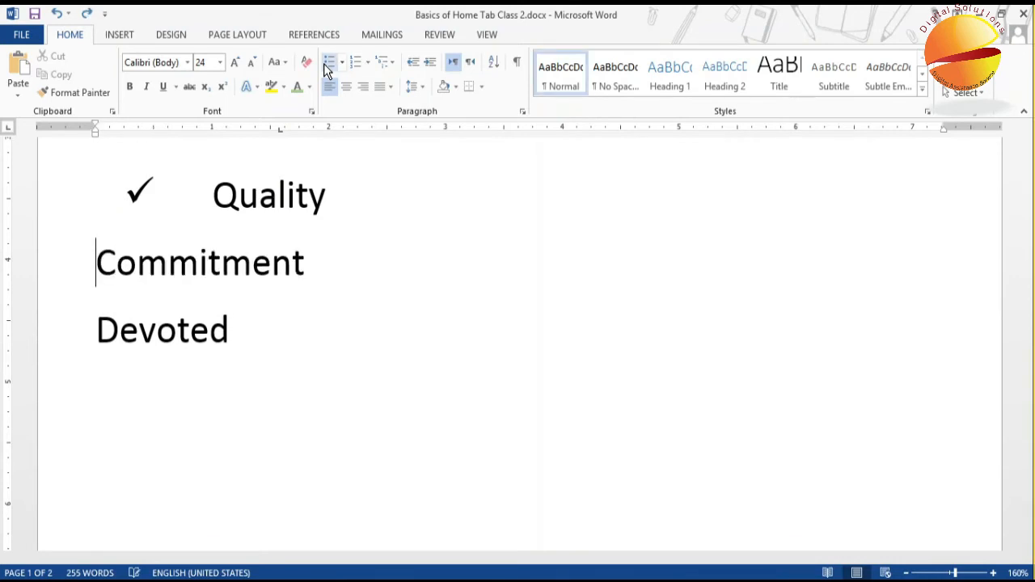
Extend the check-mark list to the "Commitment" and "Devoted" lines by joining each to the preceding line and splitting it again, then save the document
key("BackSpace")
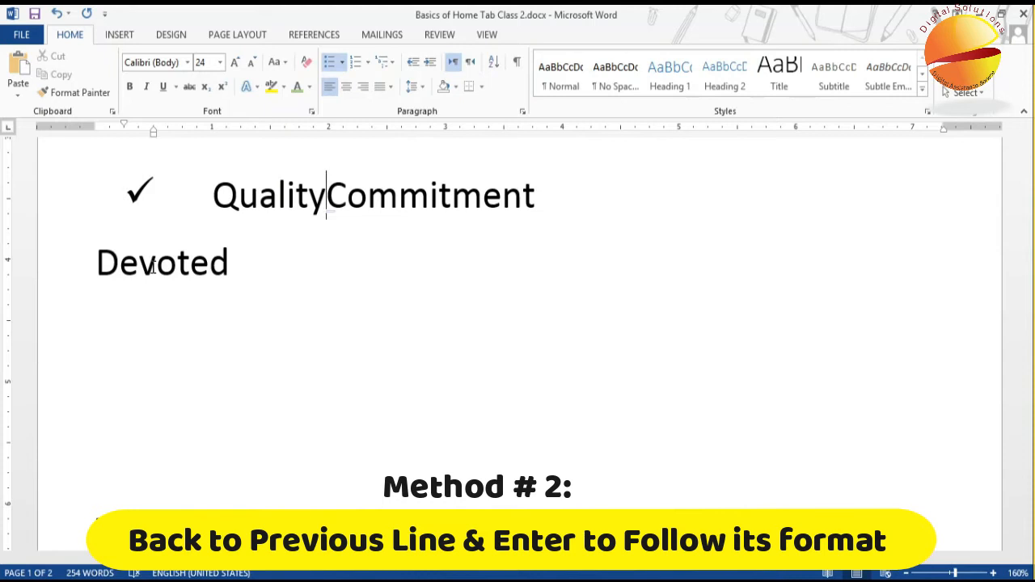
key("Return")
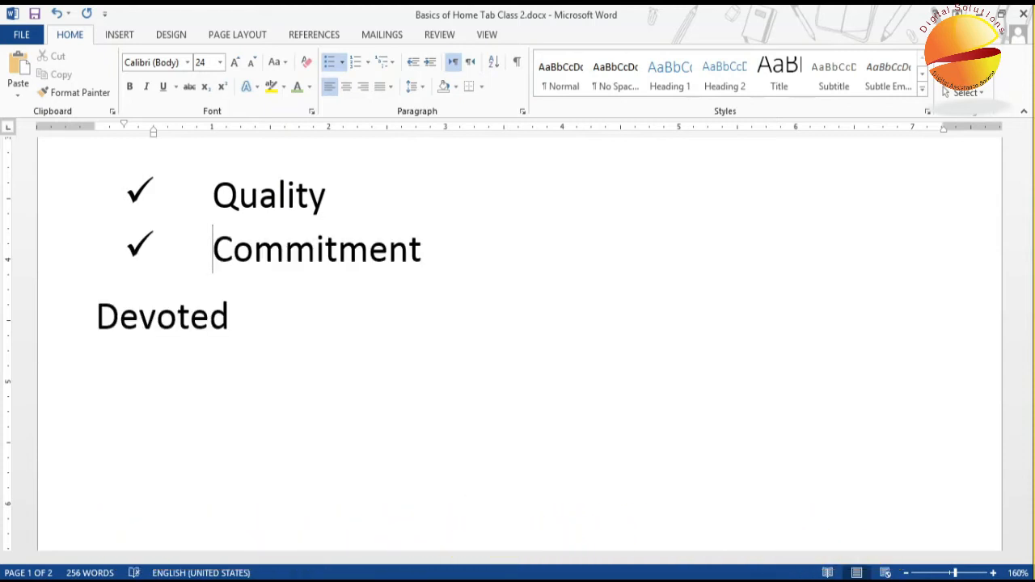
left_click(97, 316)
key("BackSpace")
key("Return")
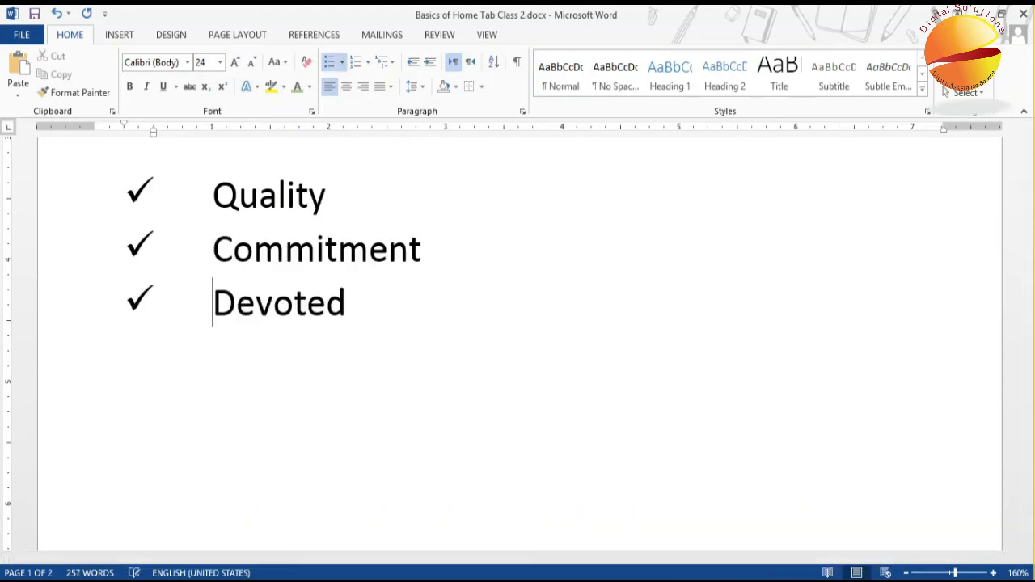
key("ctrl+s")
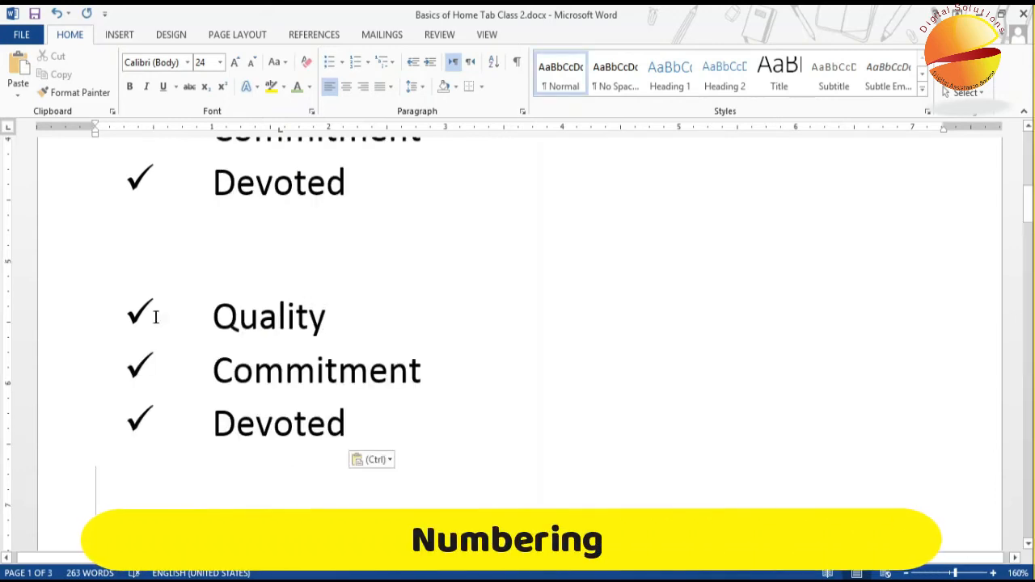
Try applying the 1., 2., 3. number format to the lower copy of the check-mark list, then undo it
left_click(144, 316)
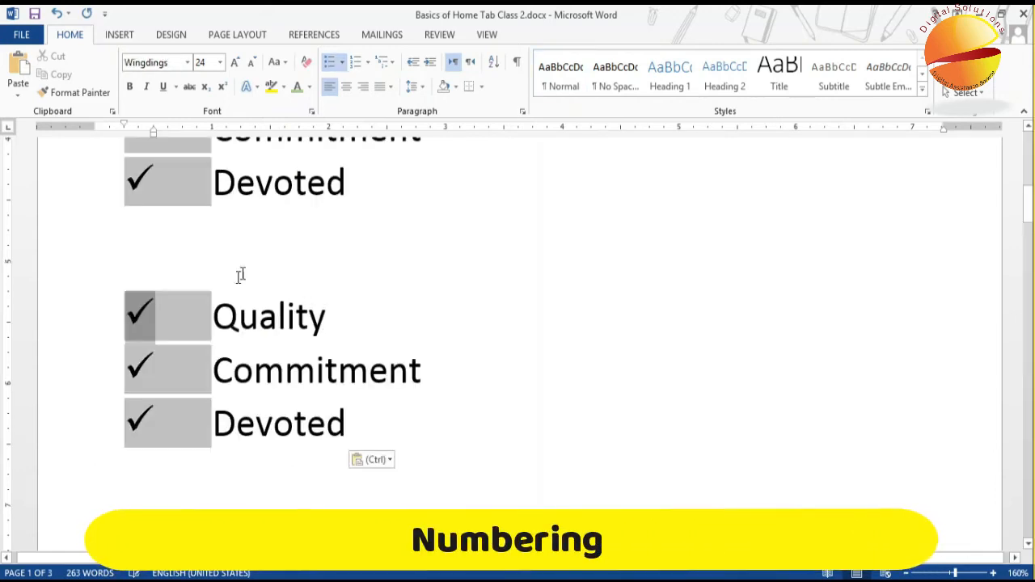
left_click(217, 319)
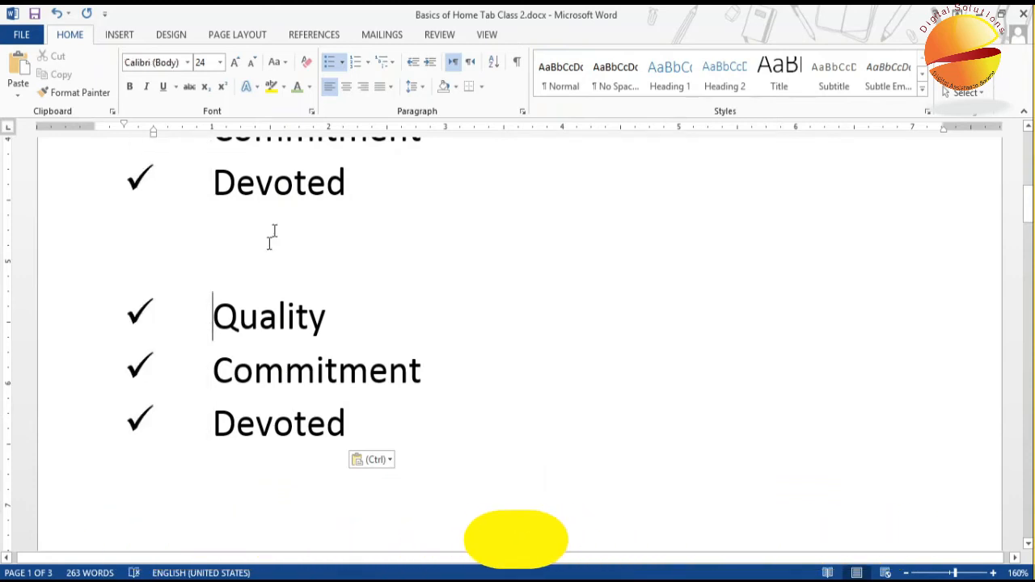
left_click(367, 62)
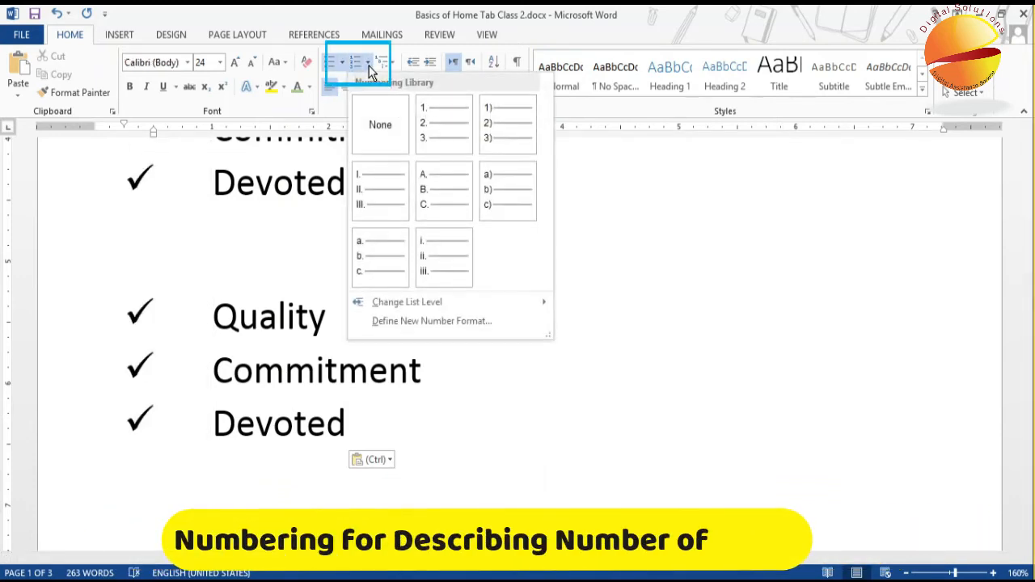
left_click(422, 137)
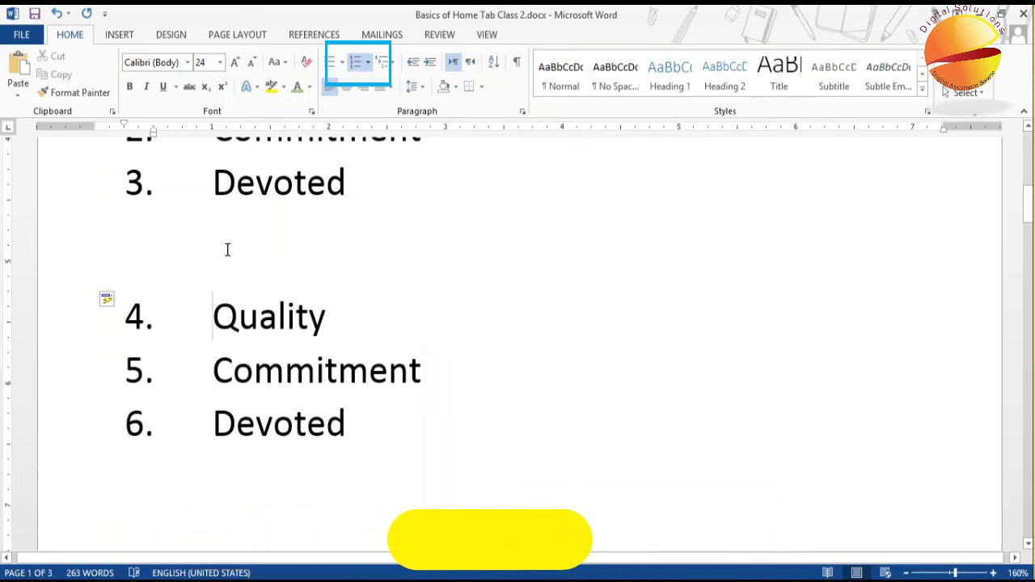
key("ctrl+z")
Separate the lower "Quality, Commitment, Devoted" list from the list above it
right_click(146, 316)
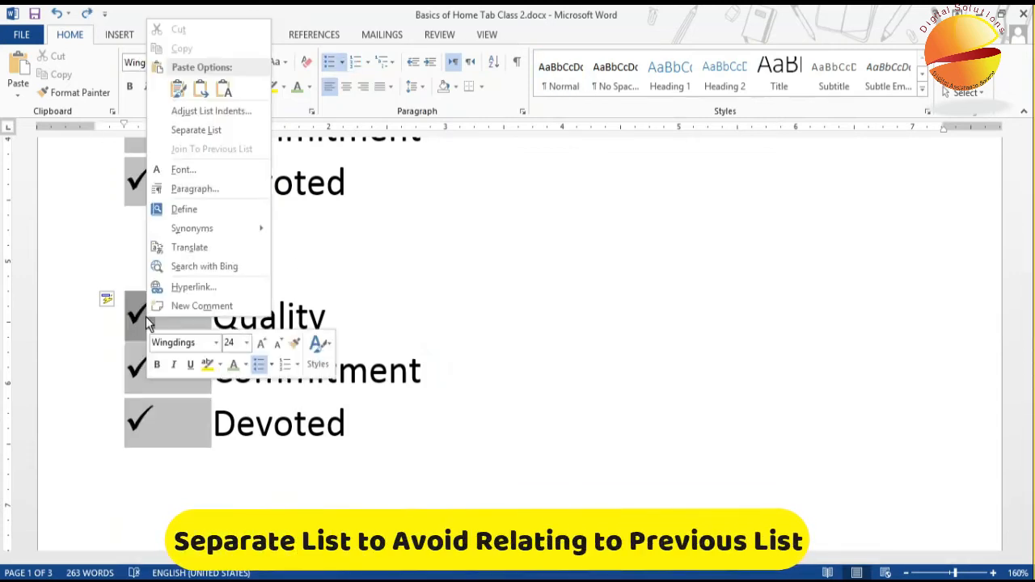
left_click(215, 130)
left_click_drag(222, 292, 238, 296)
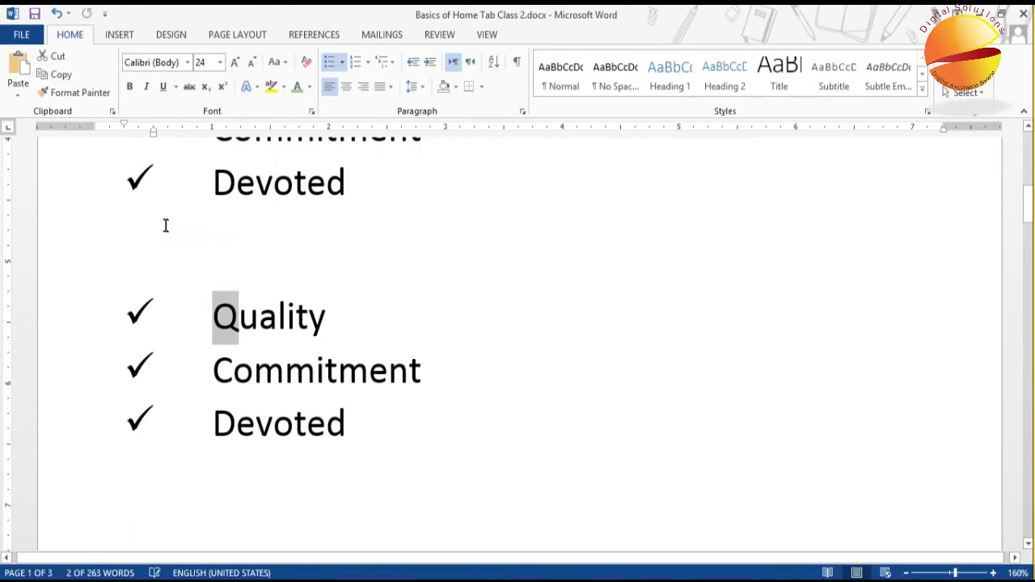
Apply the 1., 2., 3. number format to the lower list only
left_click(246, 315)
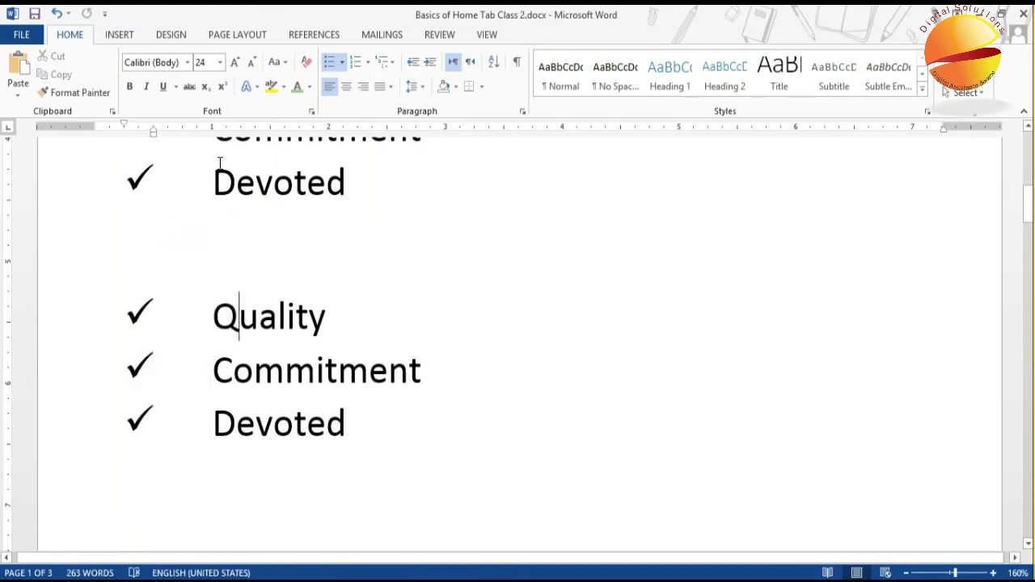
left_click(368, 62)
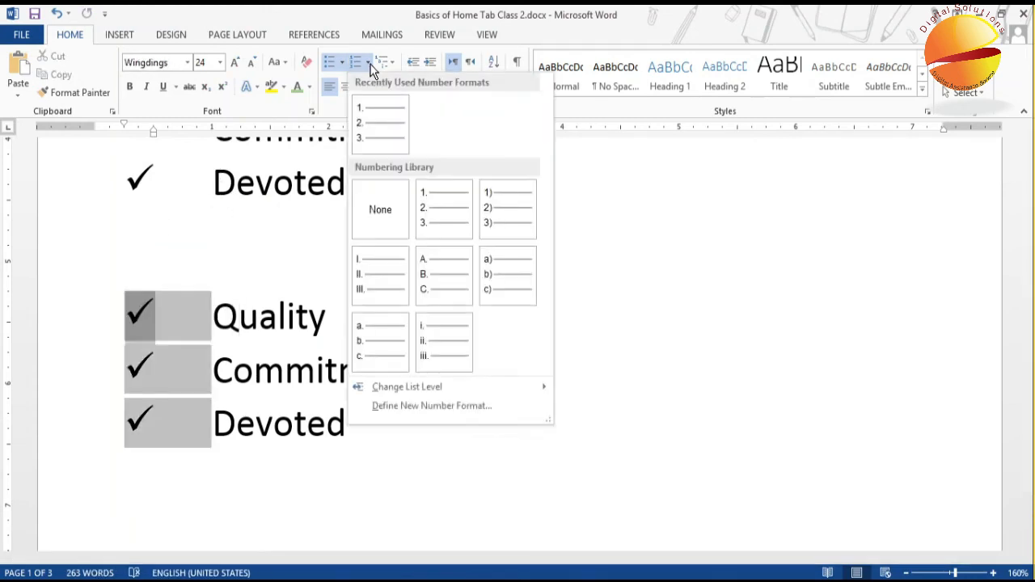
left_click(378, 128)
Add a new numbered item "Abc" after "Commitment" in the lower list
left_click(391, 373)
scroll(391, 372, "down", 2)
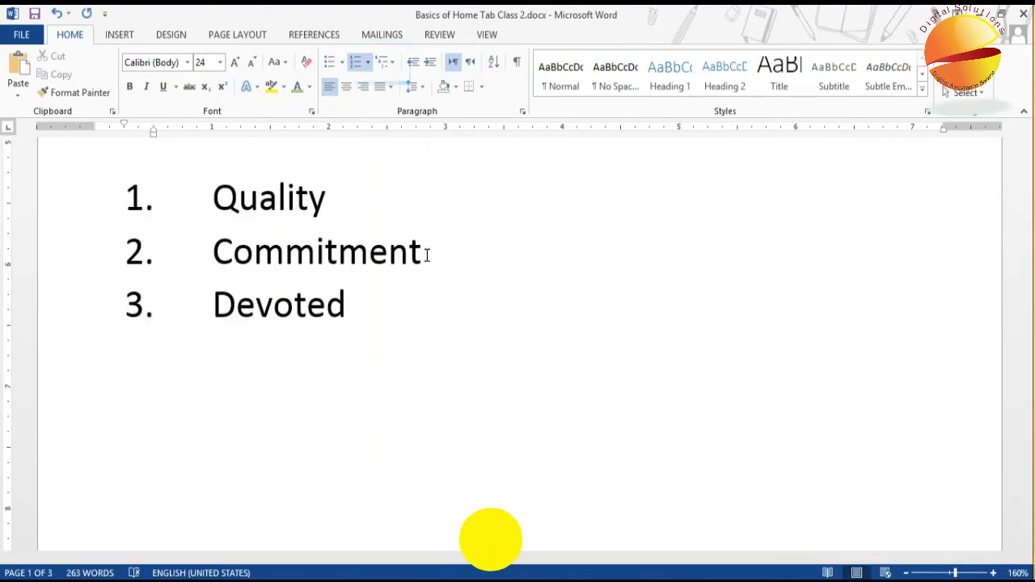
key("Return")
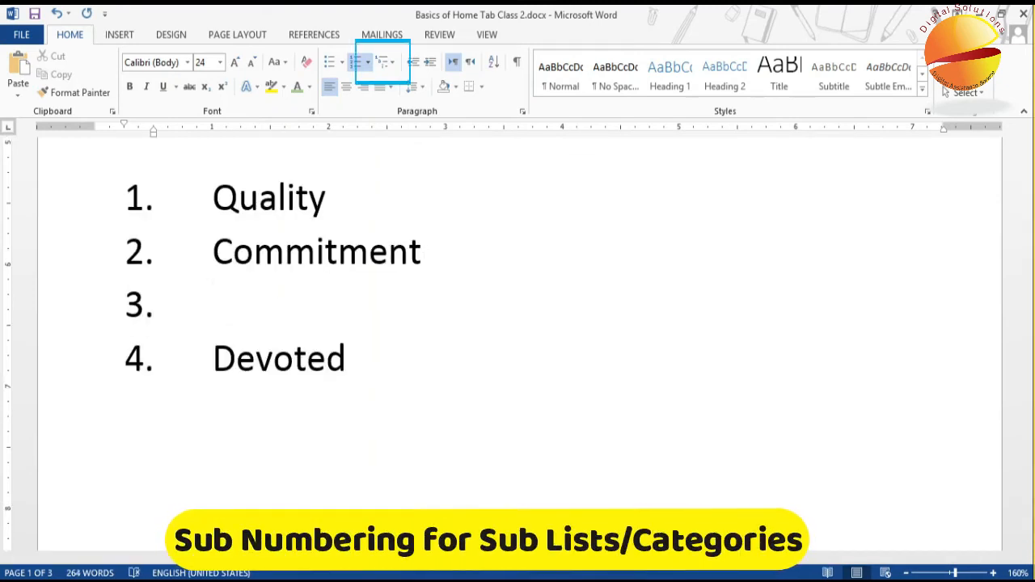
type("abc")
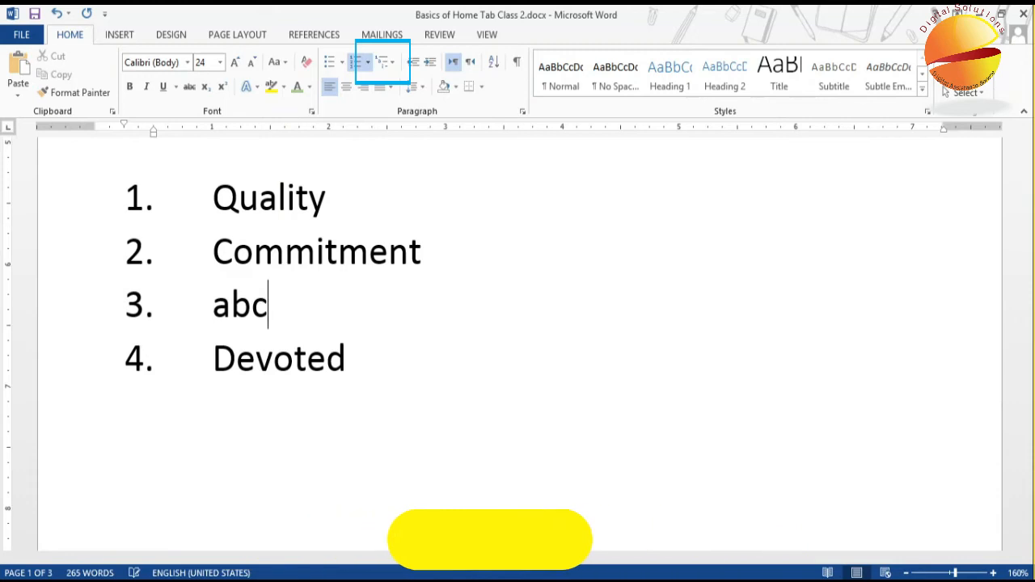
Add second-level sub-items "A", "B" and "C" under the "Abc" item
key("Return")
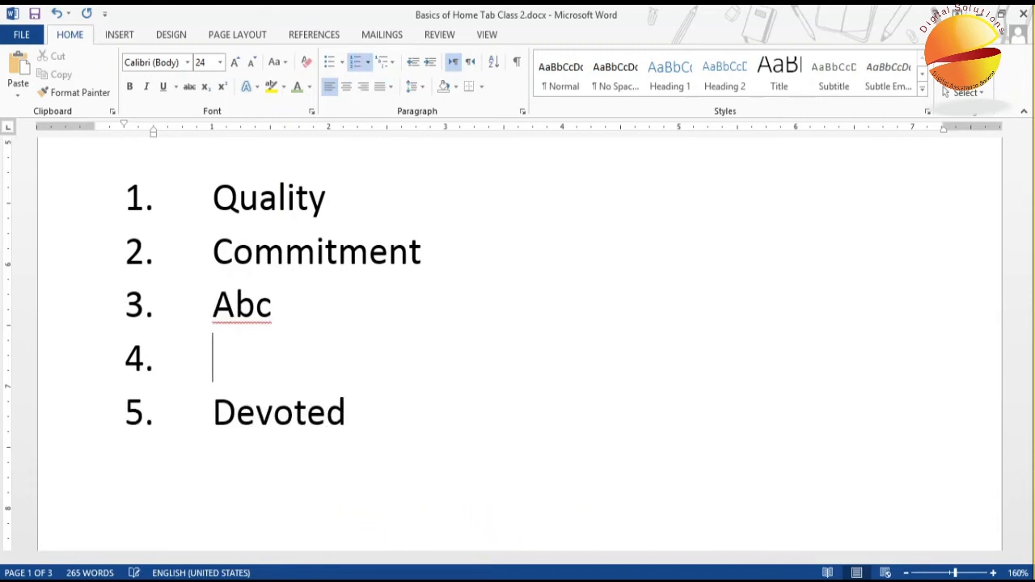
key("Tab")
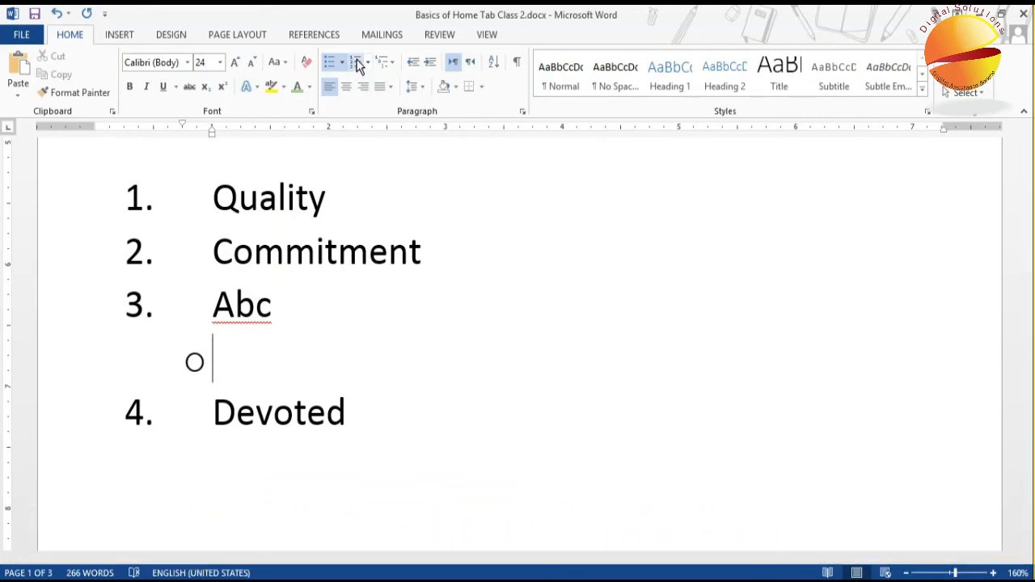
key("Return")
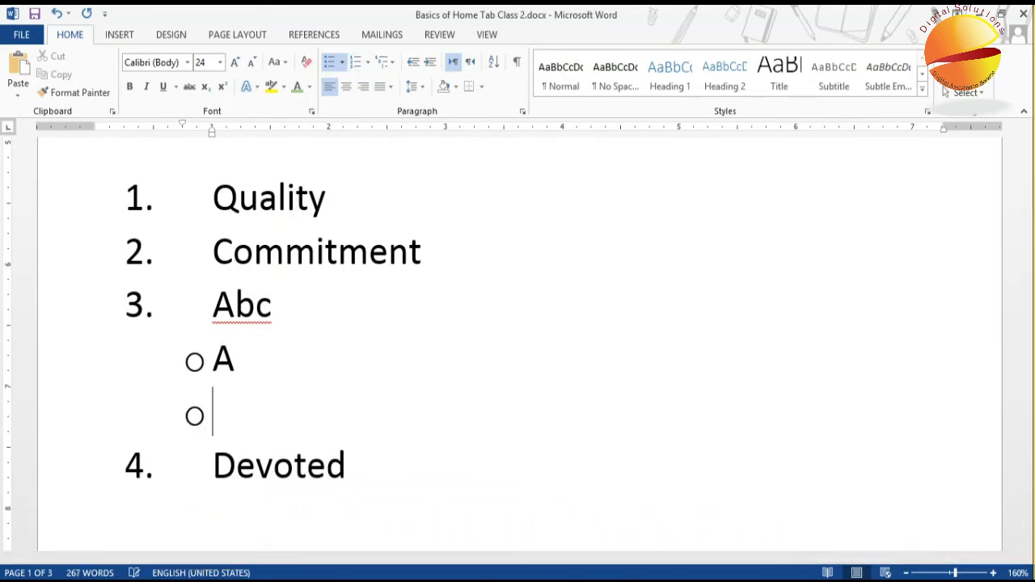
type("b")
key("Return")
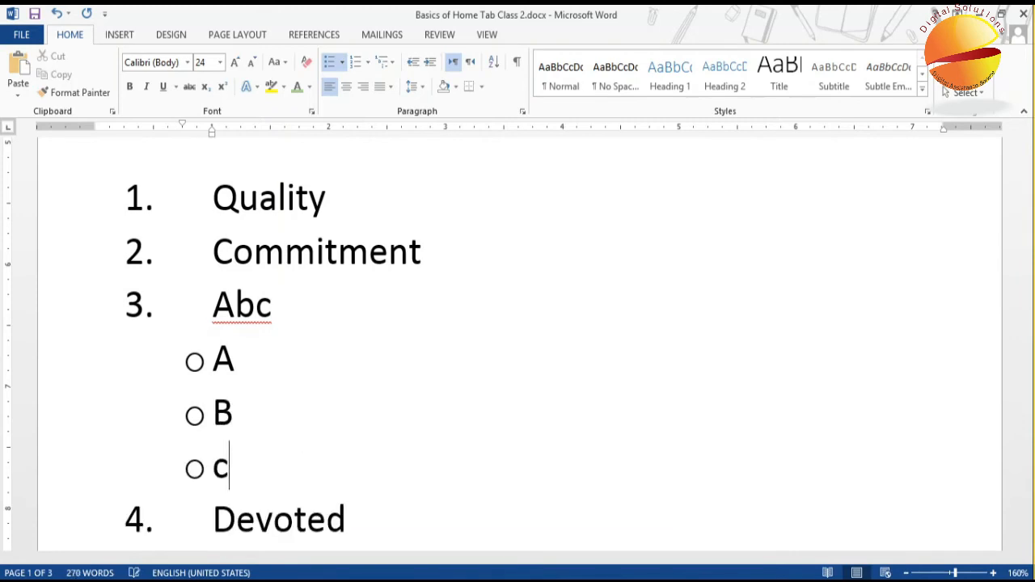
type("c")
Add third-level sub-items "1" and "2" beneath sub-item "C" and start a further nested line
key("Return")
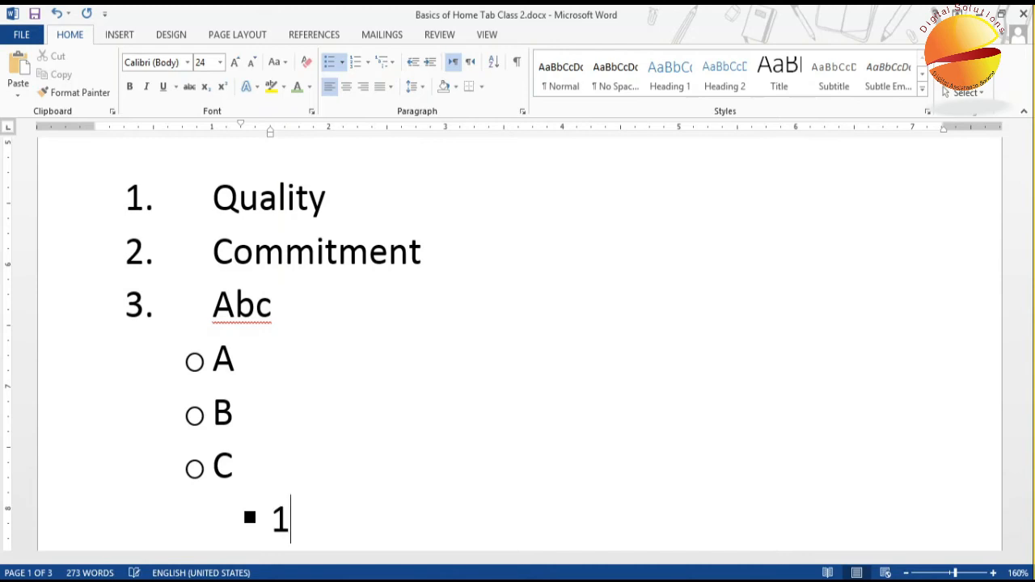
key("Return")
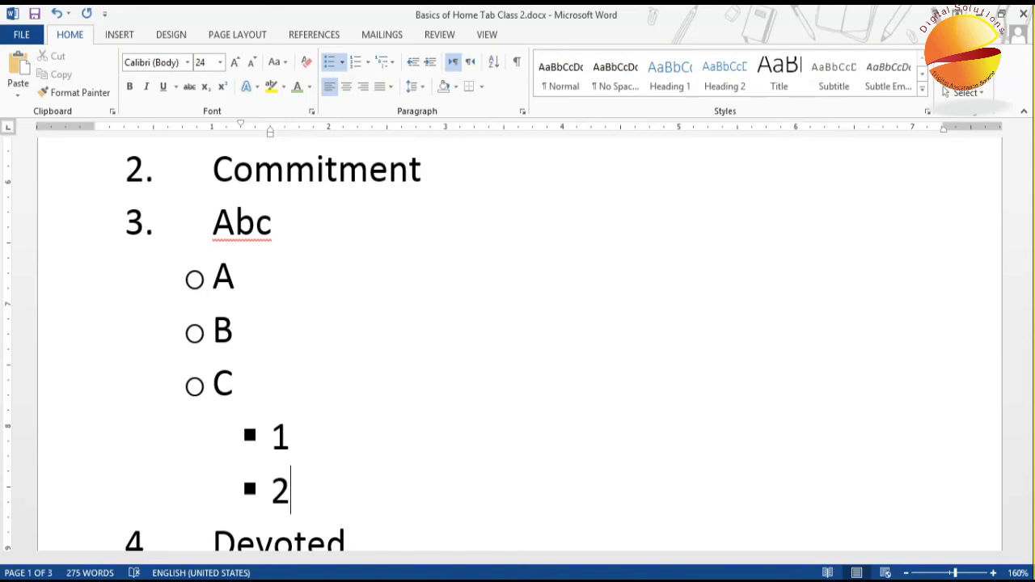
key("Return")
key("Tab")
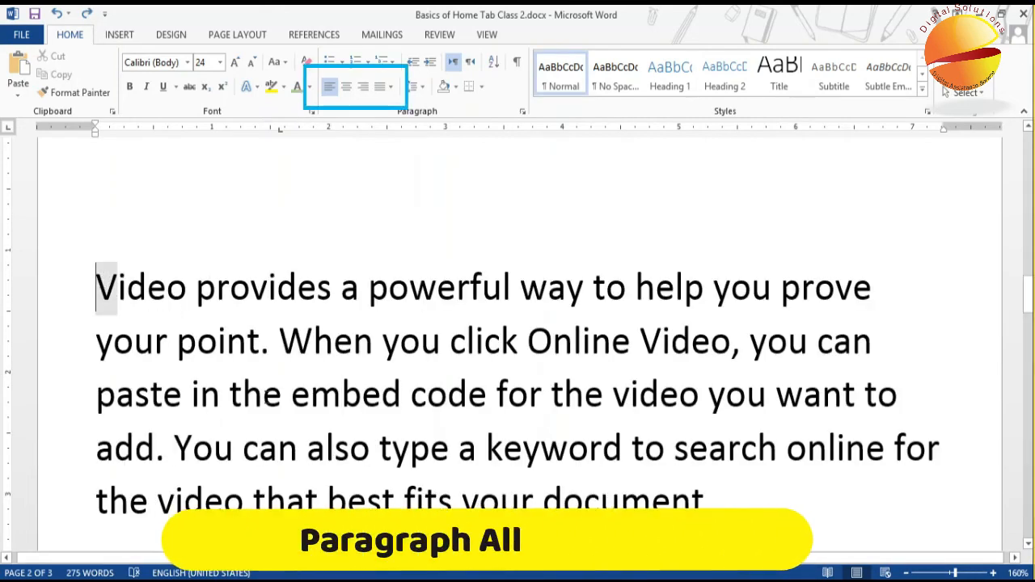
Try right and center alignment on the paragraph starting with "Video provides", and settle on Justify Low
triple_click(608, 503)
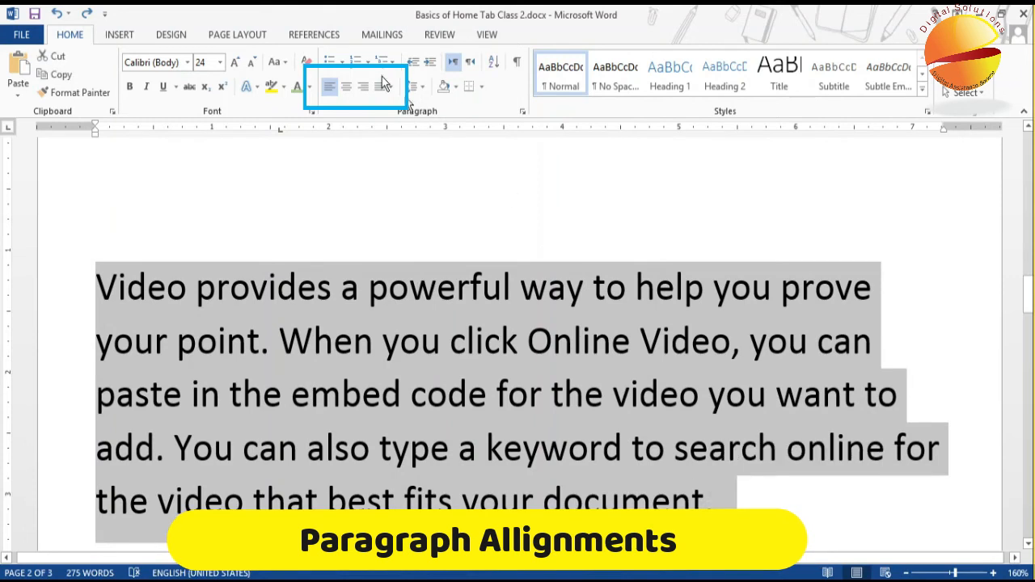
left_click(362, 91)
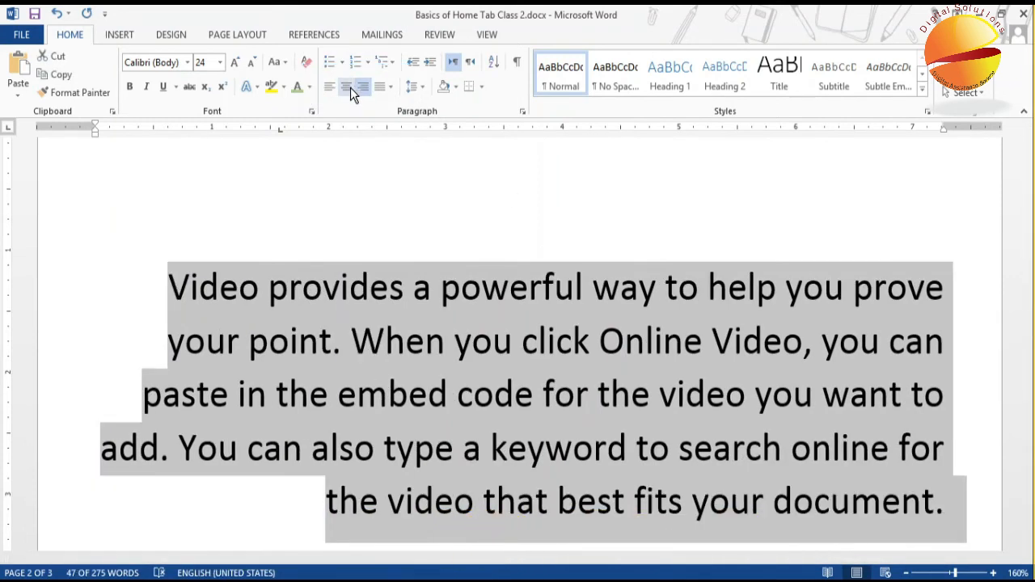
left_click(348, 87)
left_click(390, 87)
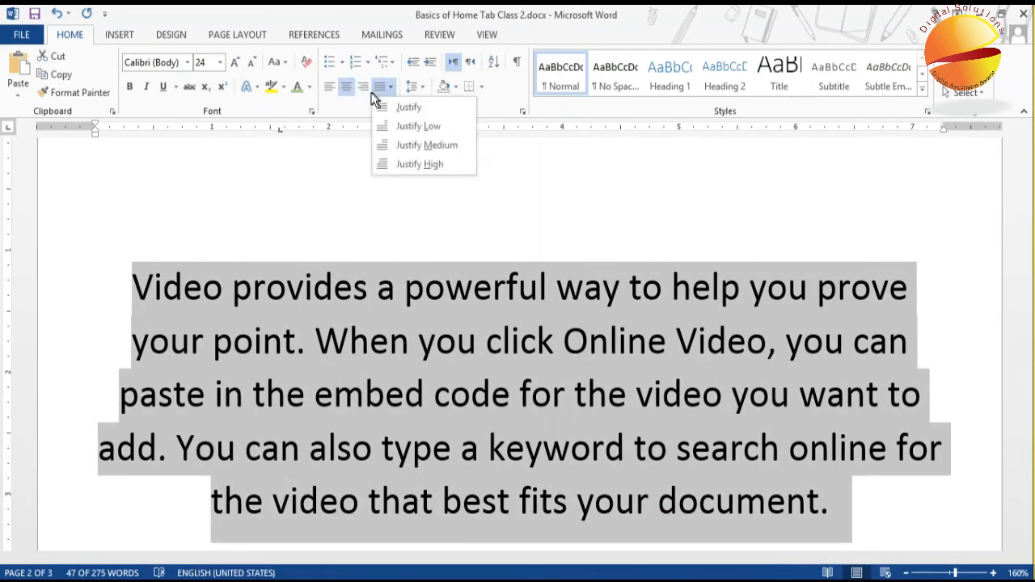
left_click(397, 124)
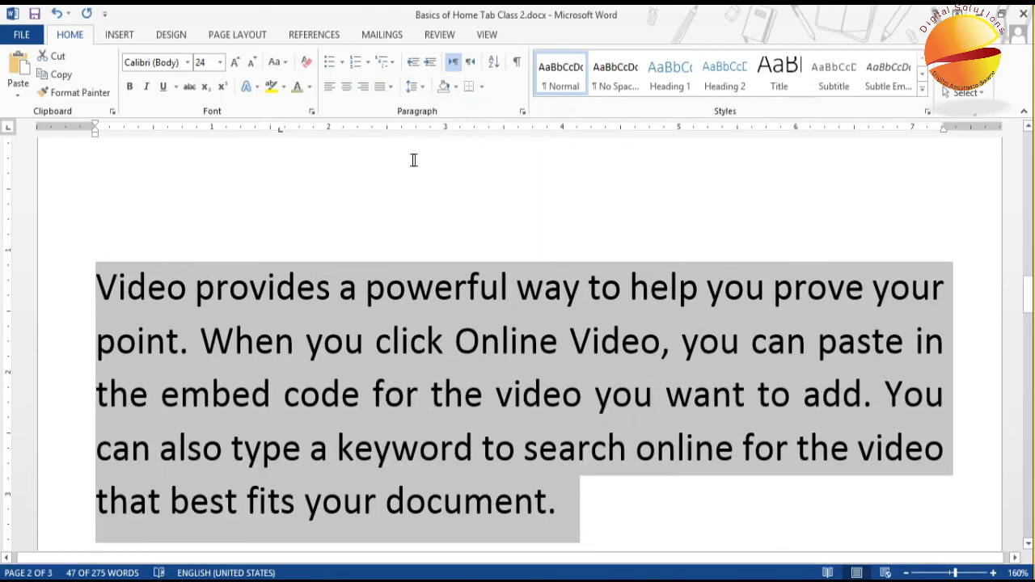
left_click(393, 304)
Remove the space after the paragraph starting with "Video provides"
scroll(396, 303, "down", 3)
scroll(394, 303, "up", 3)
scroll(393, 302, "down", 2)
left_click(102, 166)
left_click_drag(102, 166, 590, 381)
left_click(420, 89)
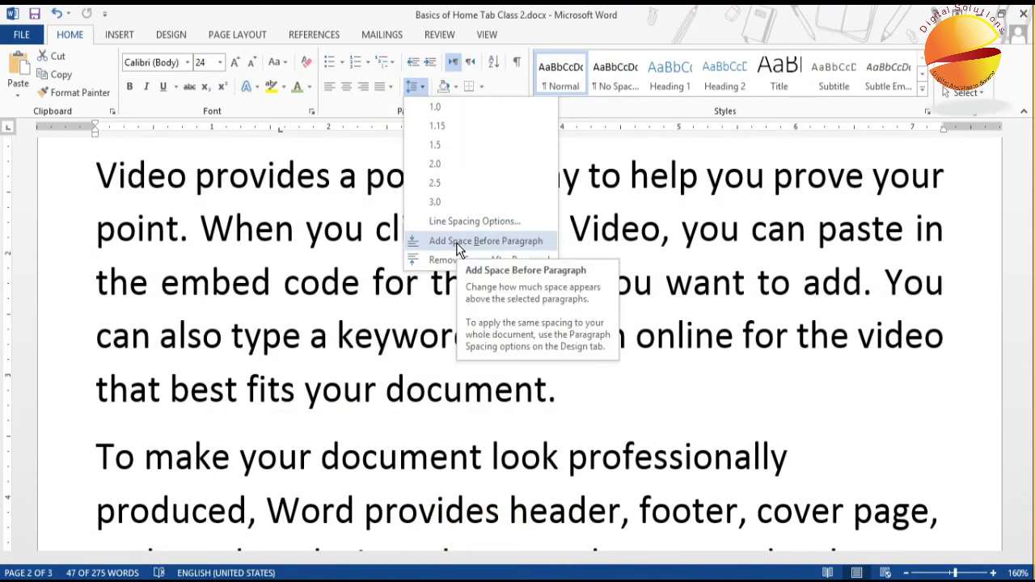
left_click(453, 259)
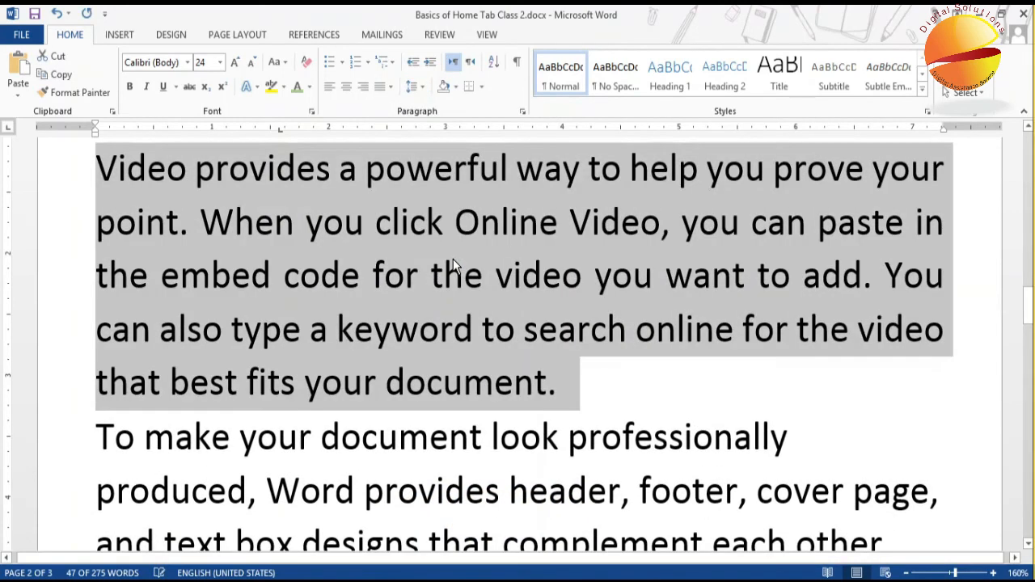
left_click(453, 261)
Shade the whole paragraph starting with "Video provides" with a light blue theme color
scroll(453, 260, "up", 1)
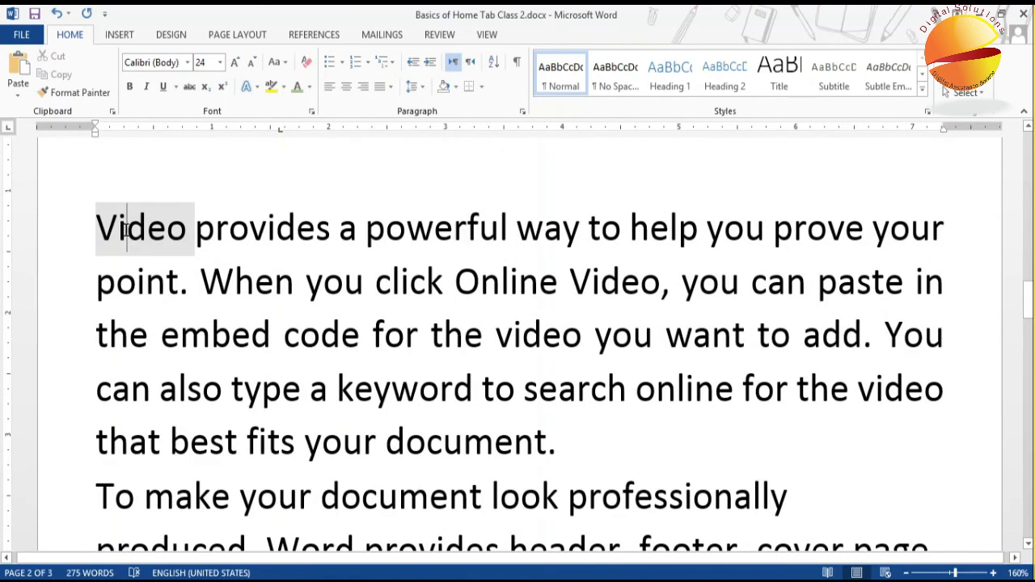
triple_click(127, 231)
left_click(457, 87)
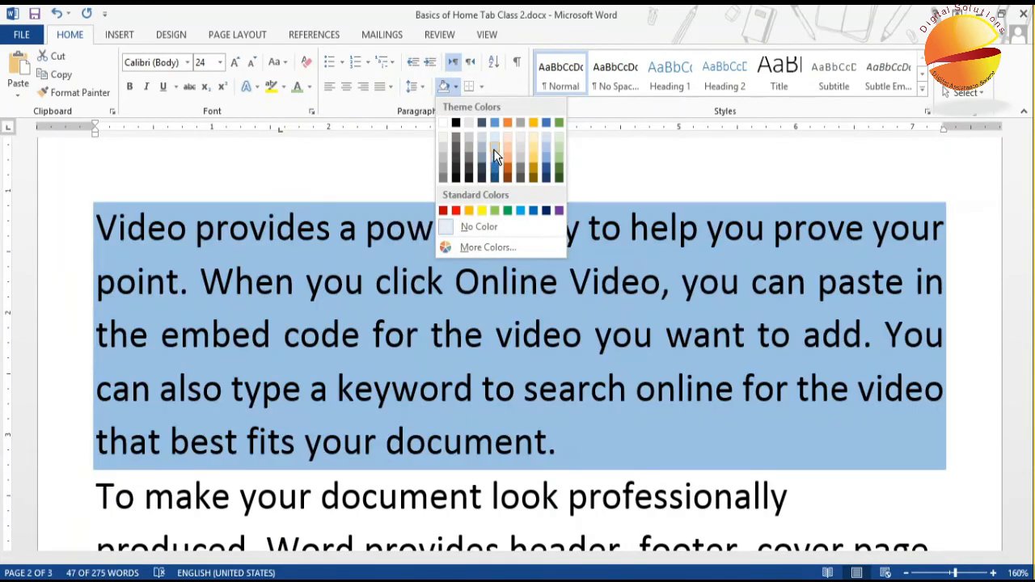
left_click(493, 146)
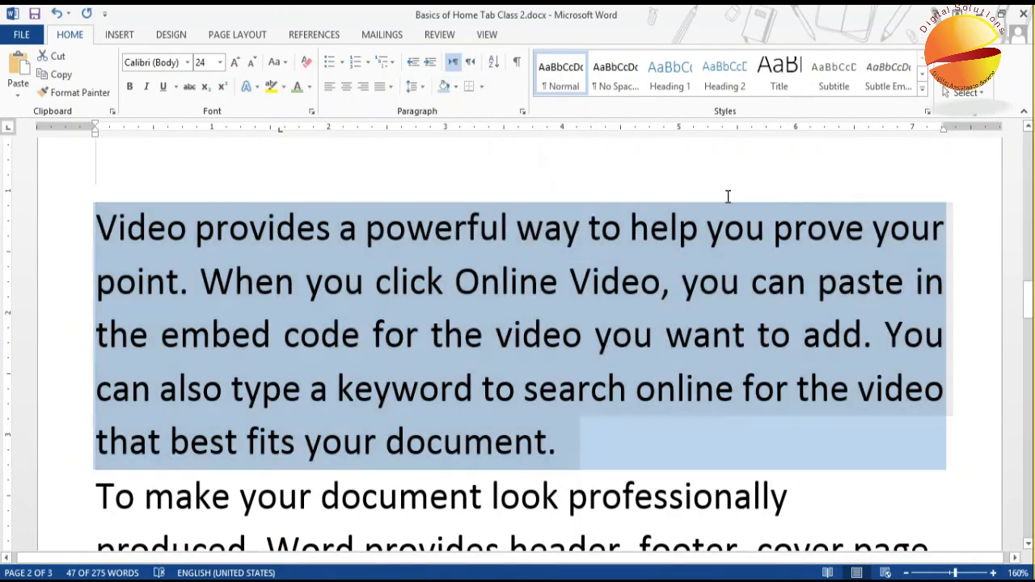
Apply All Borders to the blue-shaded paragraph
left_click(701, 229)
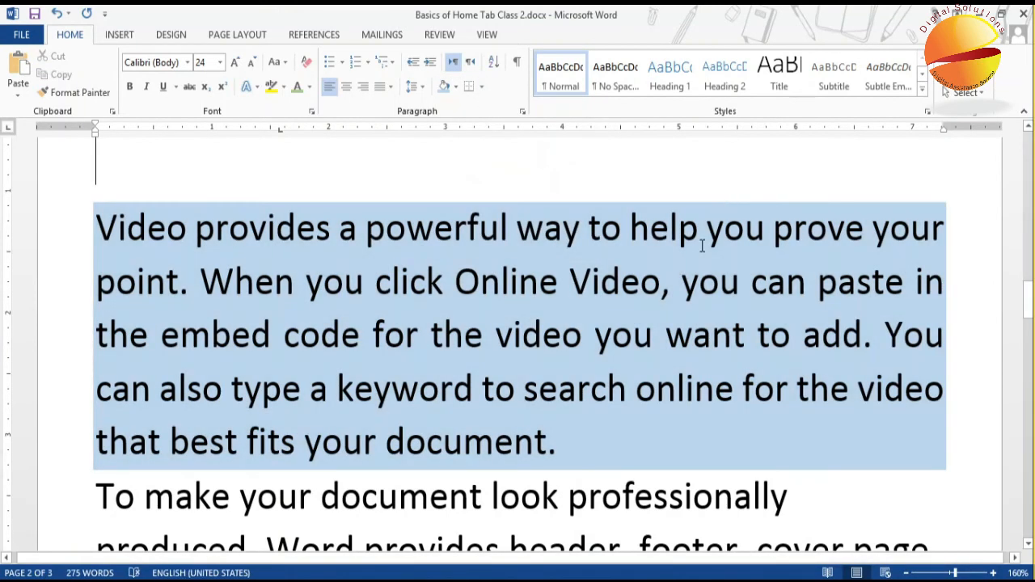
left_click(482, 91)
left_click(488, 200)
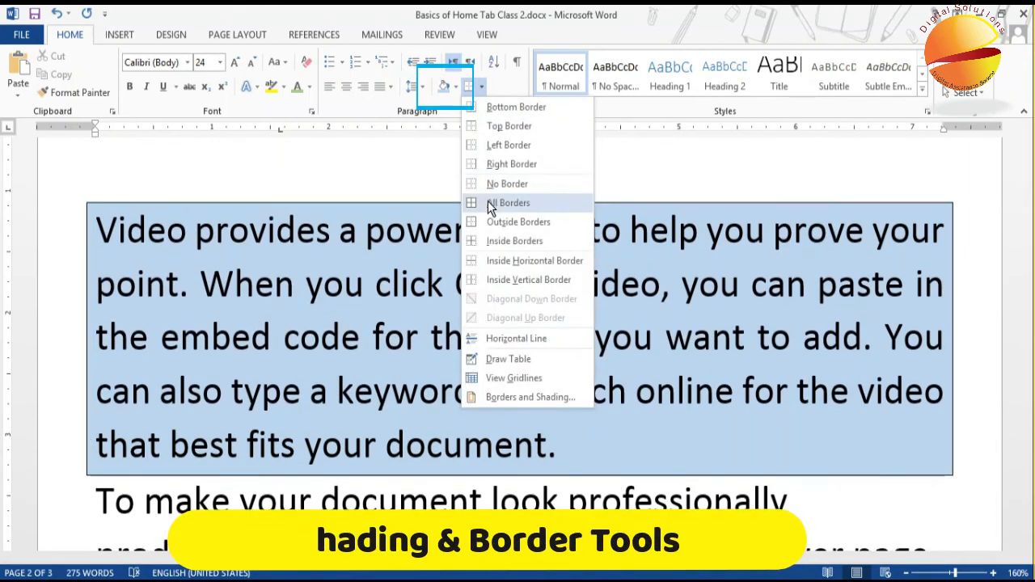
left_click(577, 391)
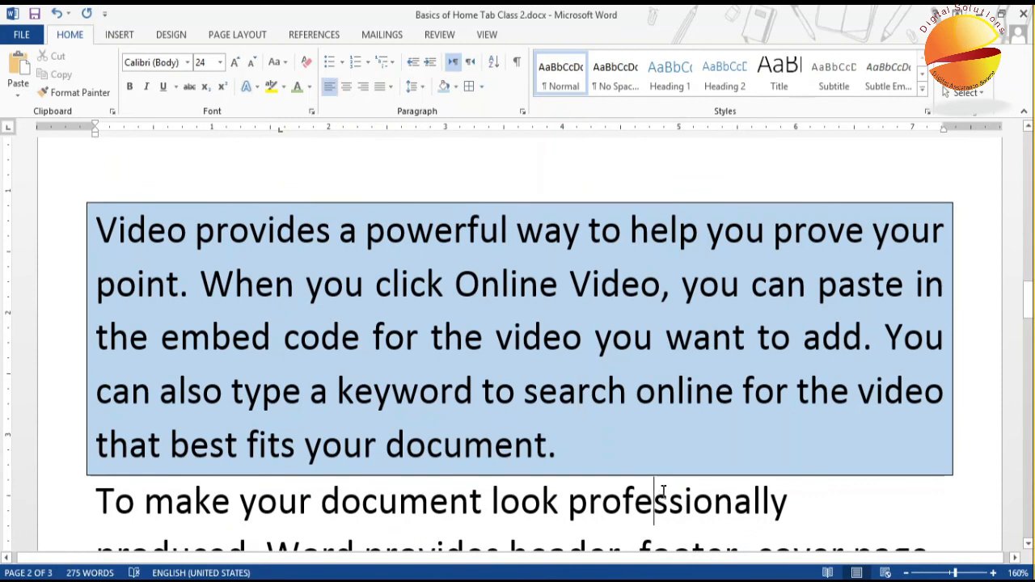
Apply All Borders to just the word "header" in the paragraph starting with "To make your document look professionally produced"
scroll(663, 491, "down", 3)
left_click(573, 445)
left_click_drag(511, 377, 620, 380)
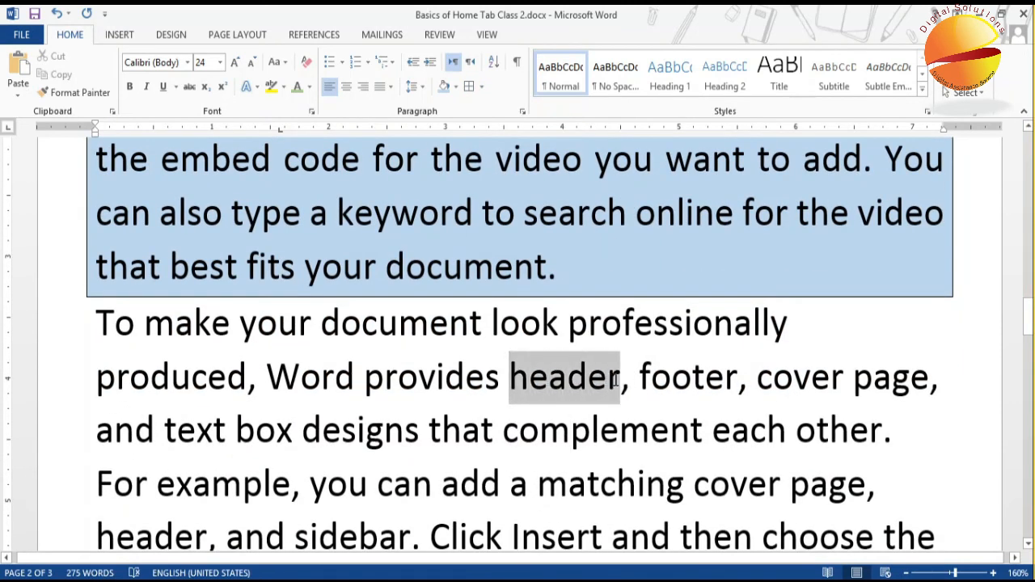
left_click(472, 87)
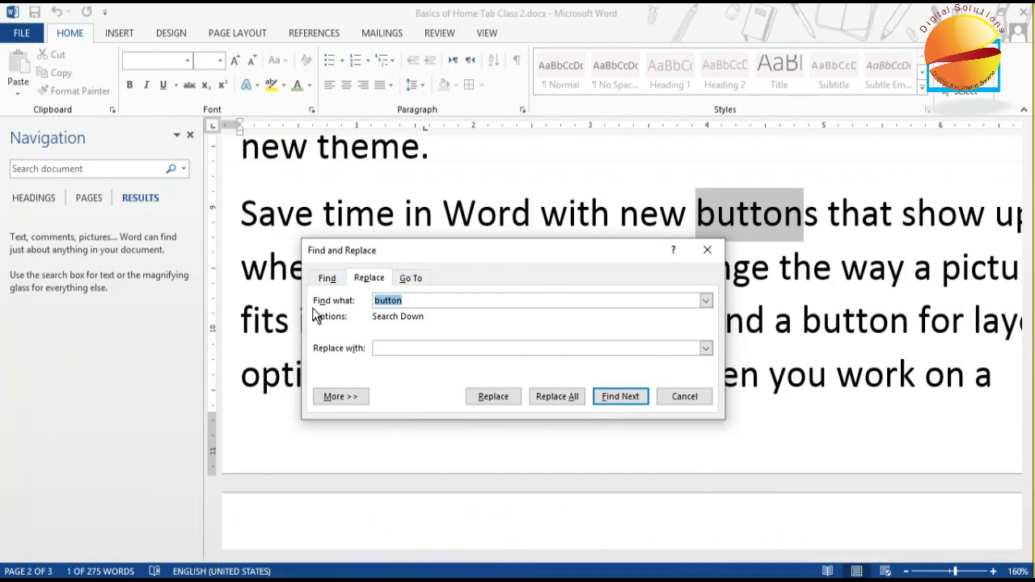
Replace all occurrences of "button" with "board" throughout the document, continuing from the beginning, and close Find and Replace
left_click(385, 349)
type("board")
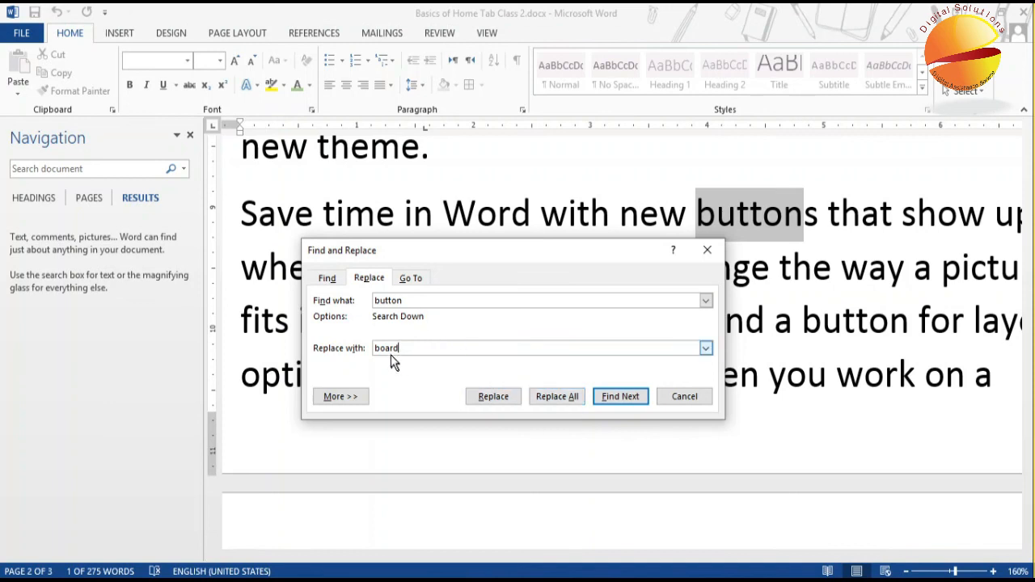
left_click(560, 398)
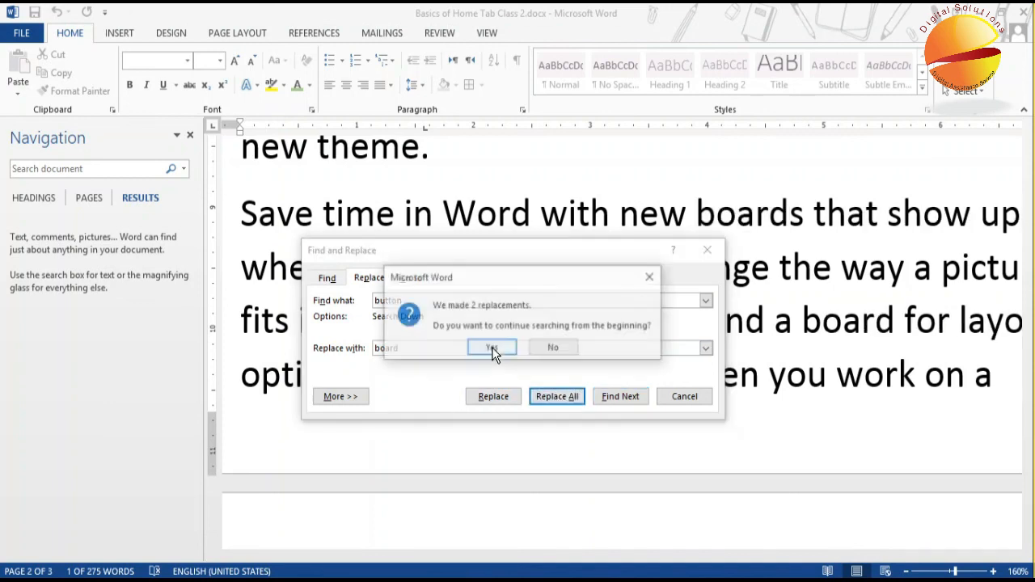
left_click(485, 346)
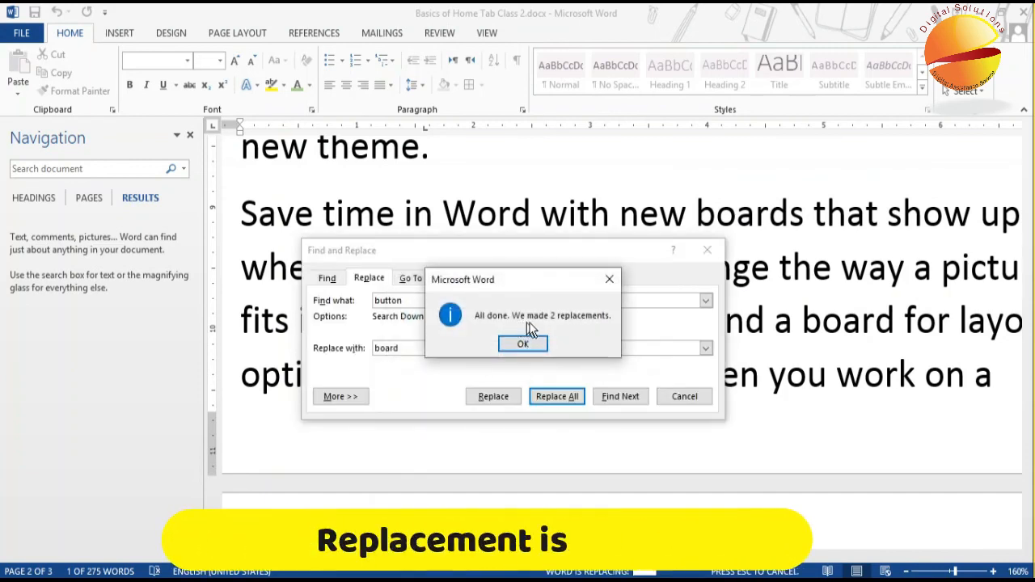
left_click(525, 345)
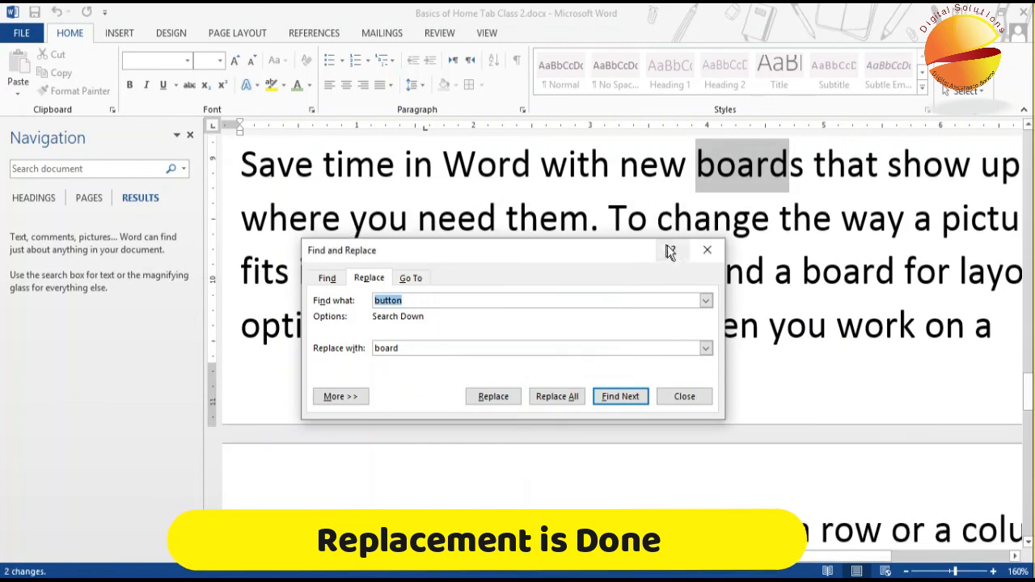
left_click(707, 250)
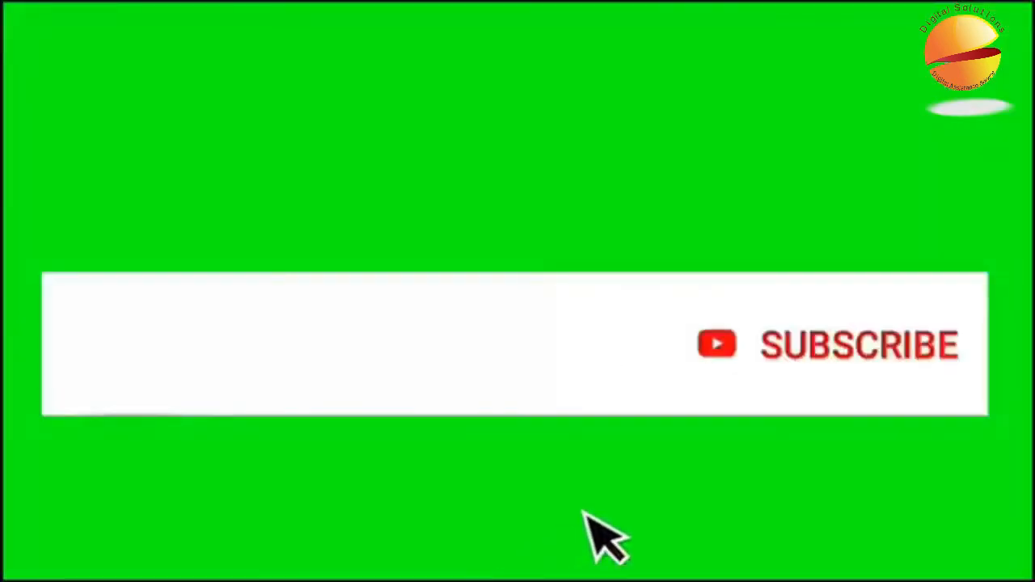